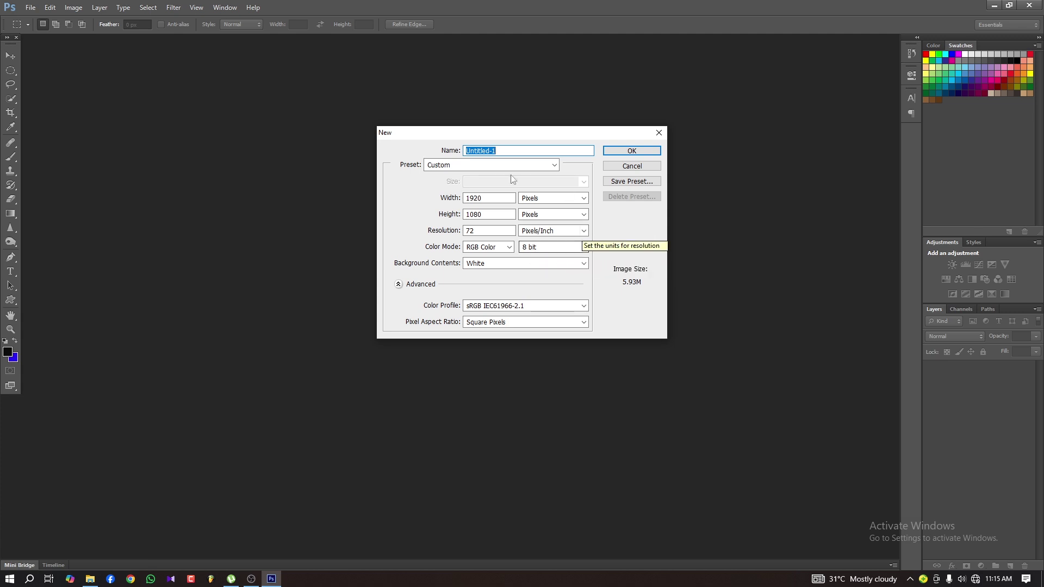
Step: Create a 1920 × 1080 pixel RGB document at 72 pixels/inch with white contents, and convert its Background into a regular layer
{"action": "left_click", "coordinate": [633, 151]}
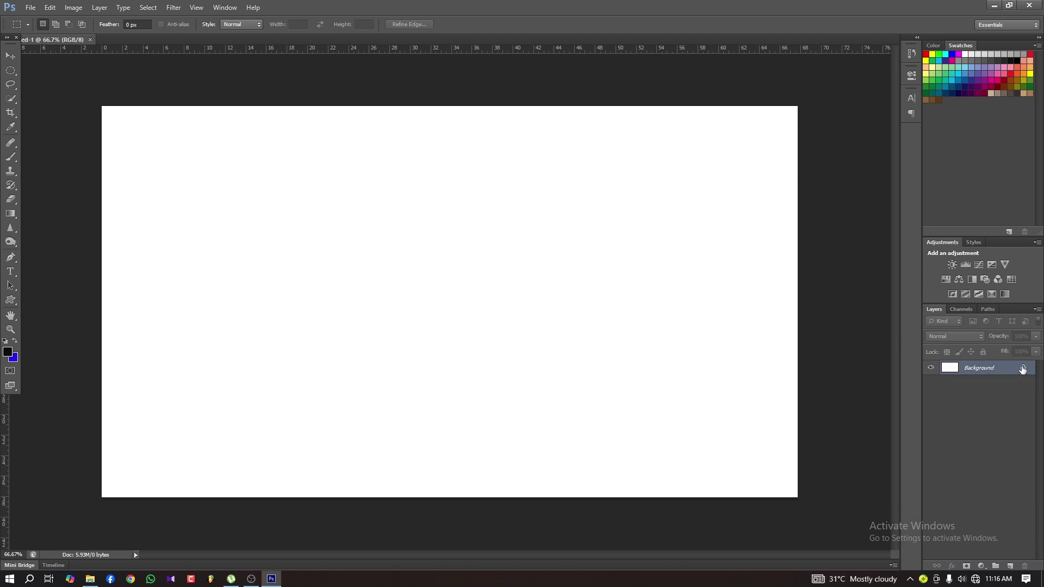
{"action": "double_click", "coordinate": [1022, 369]}
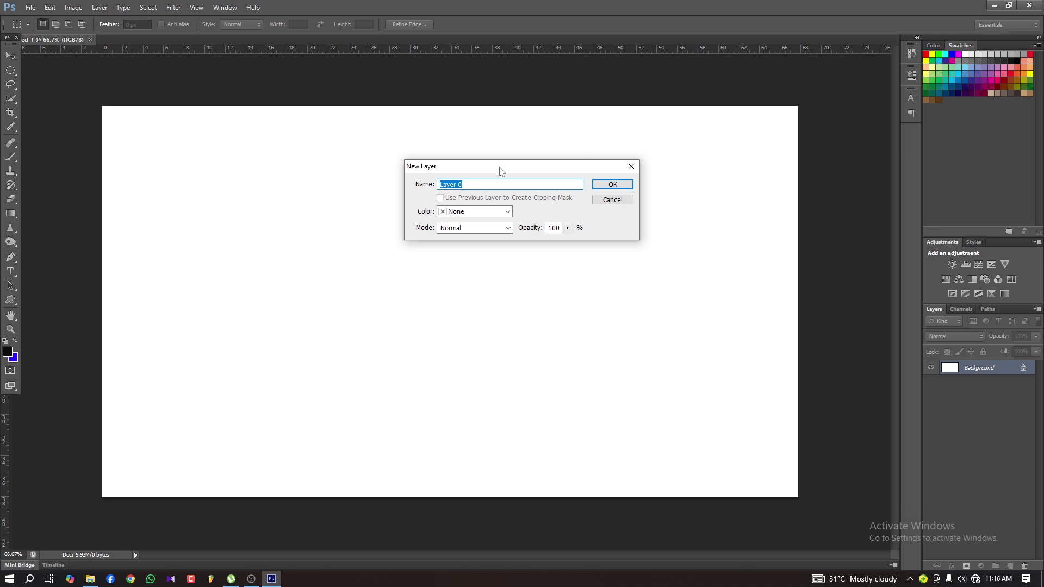
{"action": "left_click", "coordinate": [618, 186]}
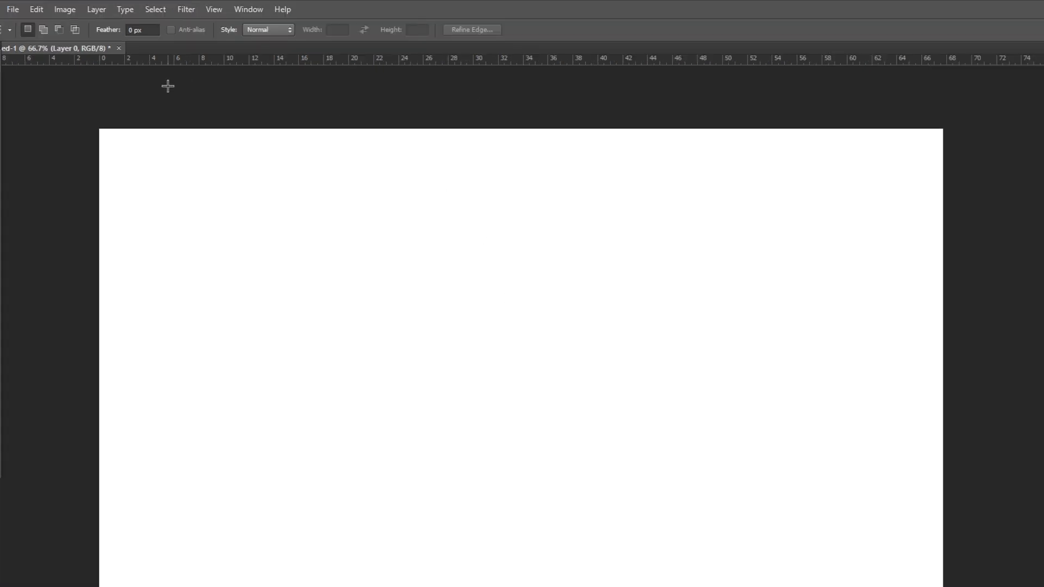
Step: Set up a stroke for the layer with a 50 px width and Center location, trying the Inside and Outside locations too
{"action": "left_click", "coordinate": [37, 11]}
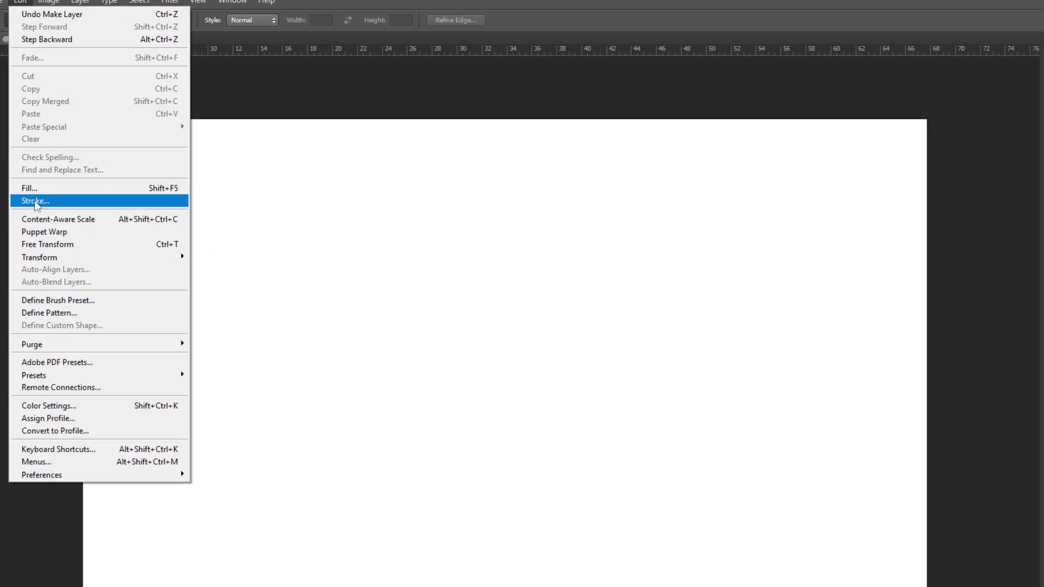
{"action": "left_click", "coordinate": [71, 203]}
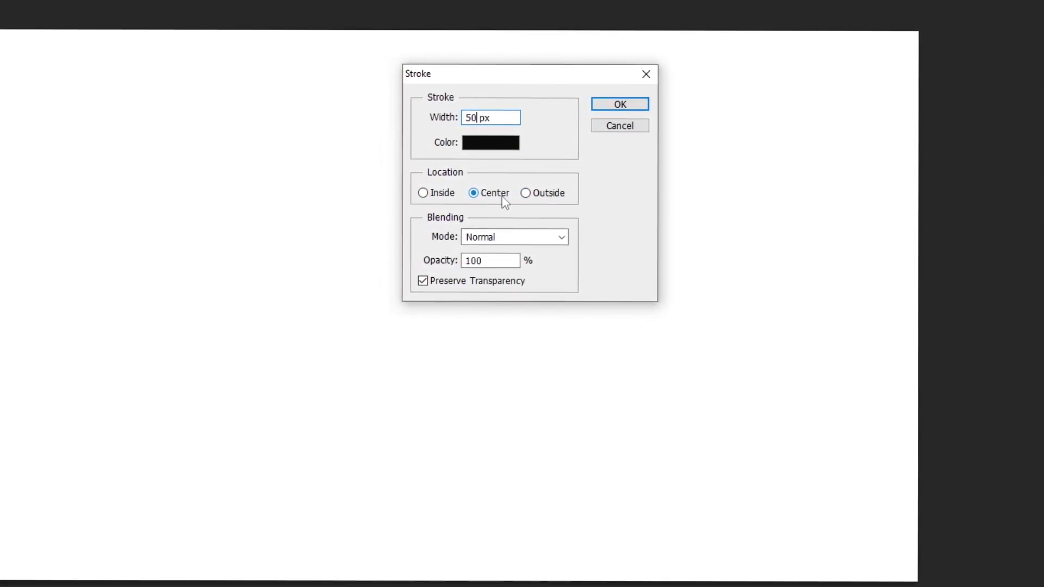
{"action": "left_click", "coordinate": [424, 193]}
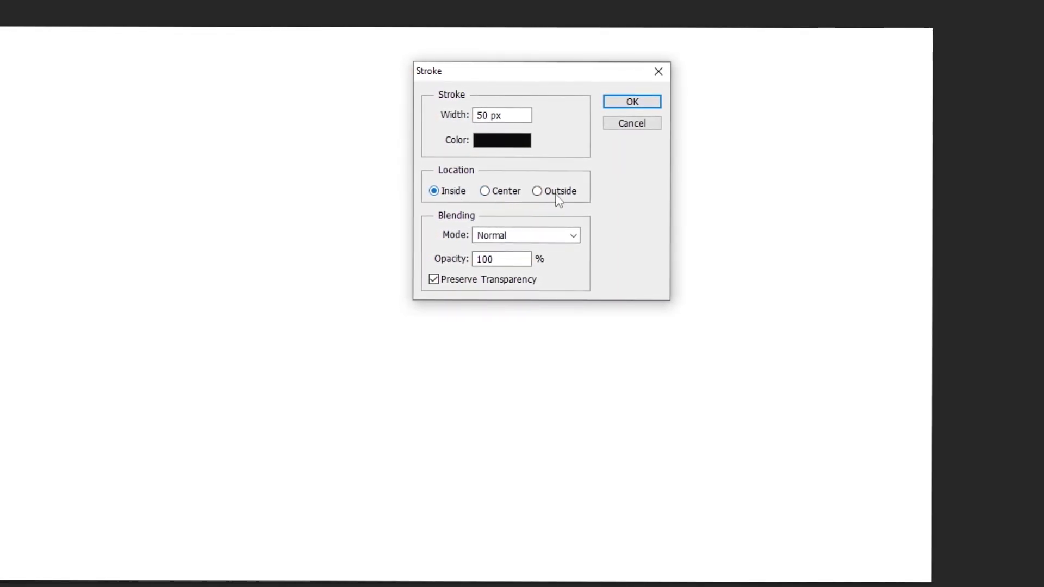
{"action": "left_click", "coordinate": [537, 192]}
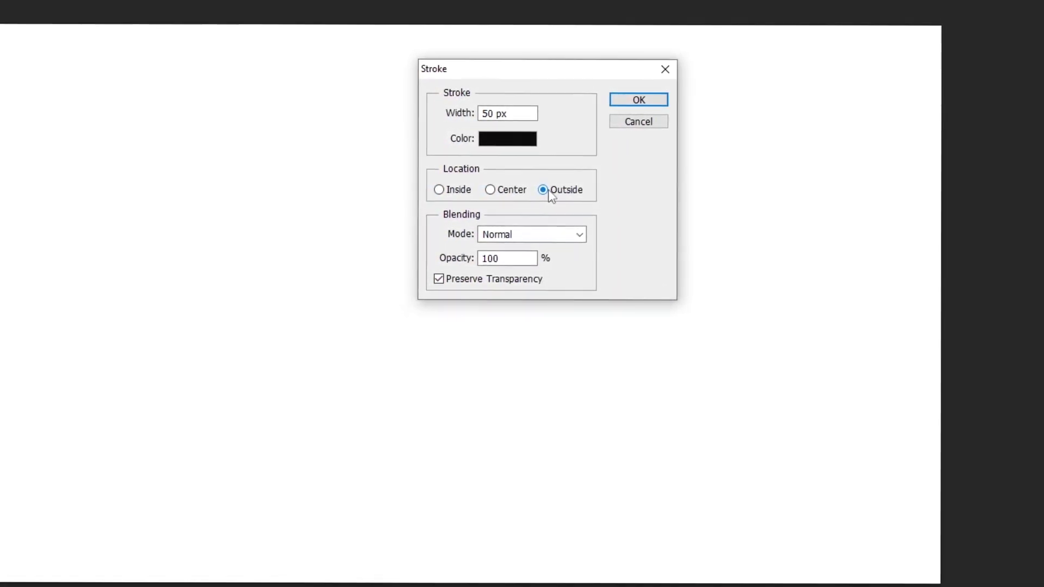
{"action": "left_click", "coordinate": [497, 189]}
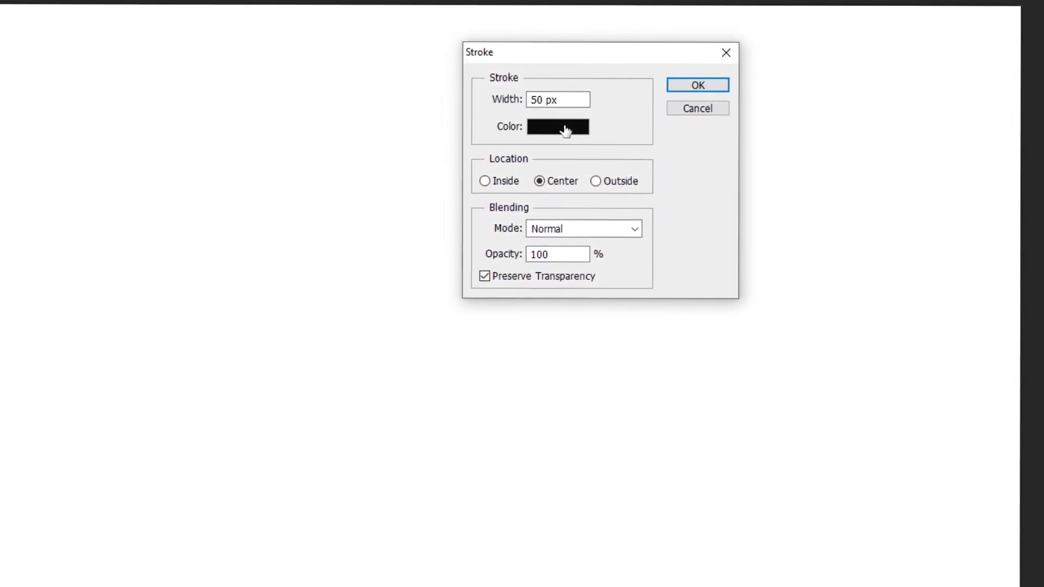
Step: Set the stroke color to orange f95b05 and apply the 50 px stroke around the canvas
{"action": "left_click", "coordinate": [566, 130]}
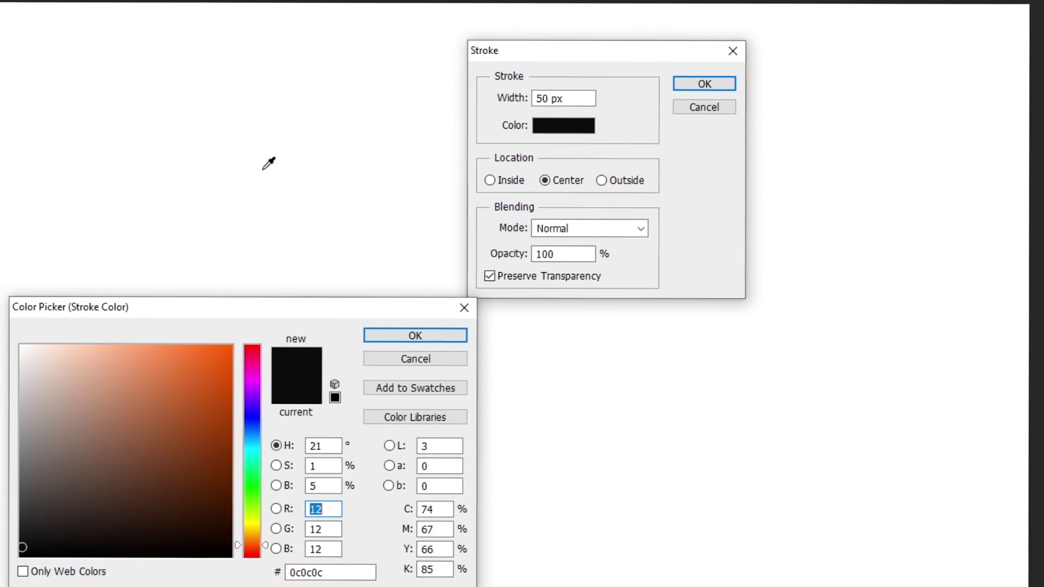
{"action": "left_click", "coordinate": [228, 351]}
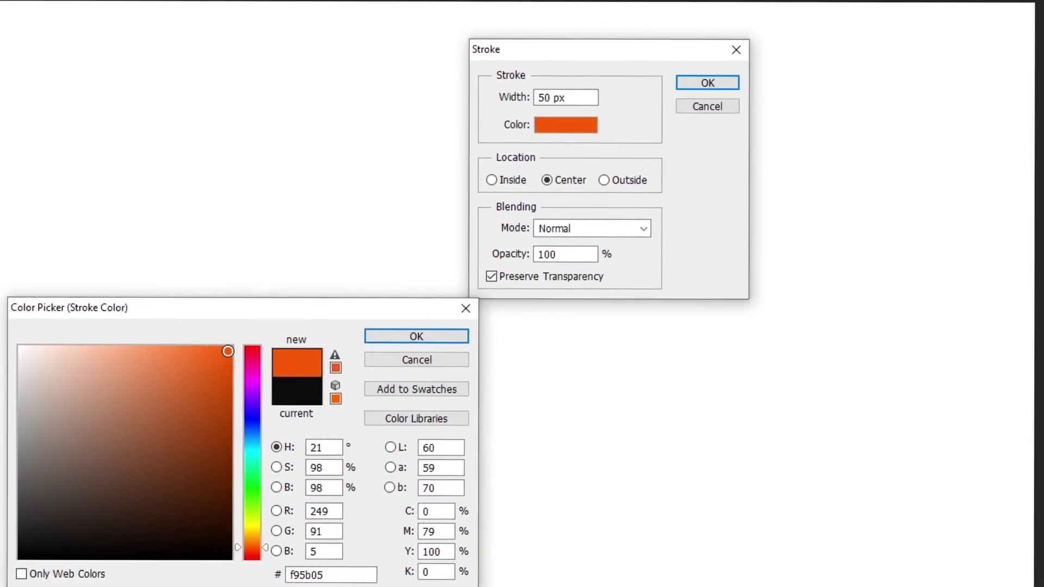
{"action": "left_click", "coordinate": [410, 334]}
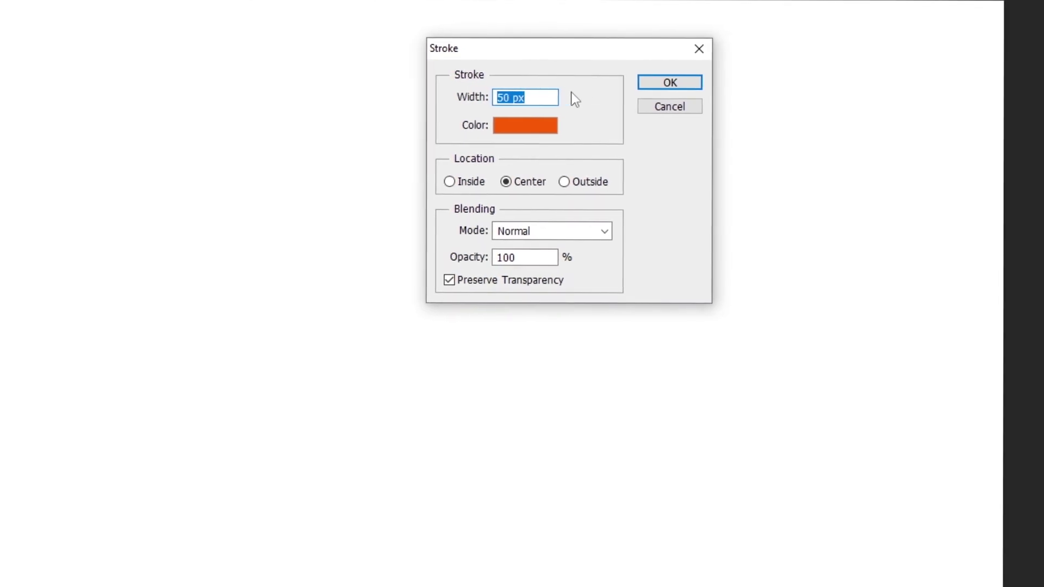
{"action": "left_click", "coordinate": [509, 98]}
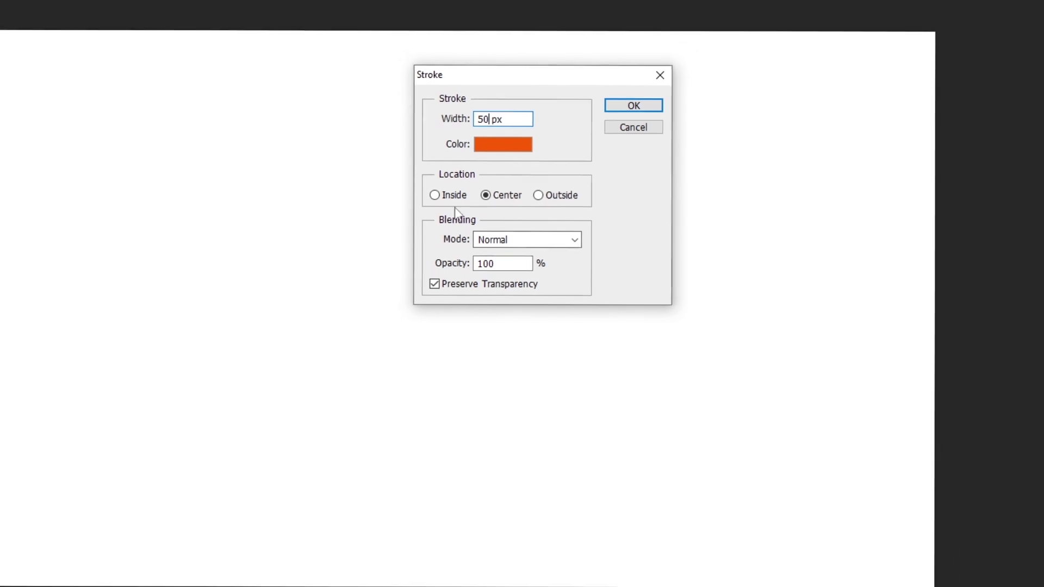
{"action": "left_click", "coordinate": [633, 105]}
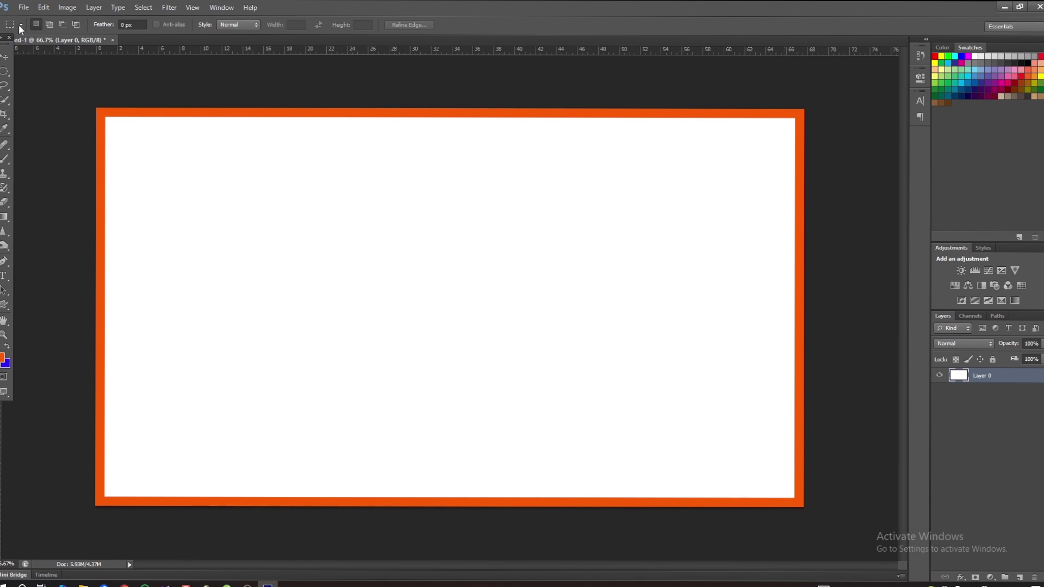
Step: Apply a thicker orange stroke to the layer with a 150 px width, centered on the canvas edge
{"action": "left_click", "coordinate": [48, 6]}
{"action": "left_click", "coordinate": [70, 176]}
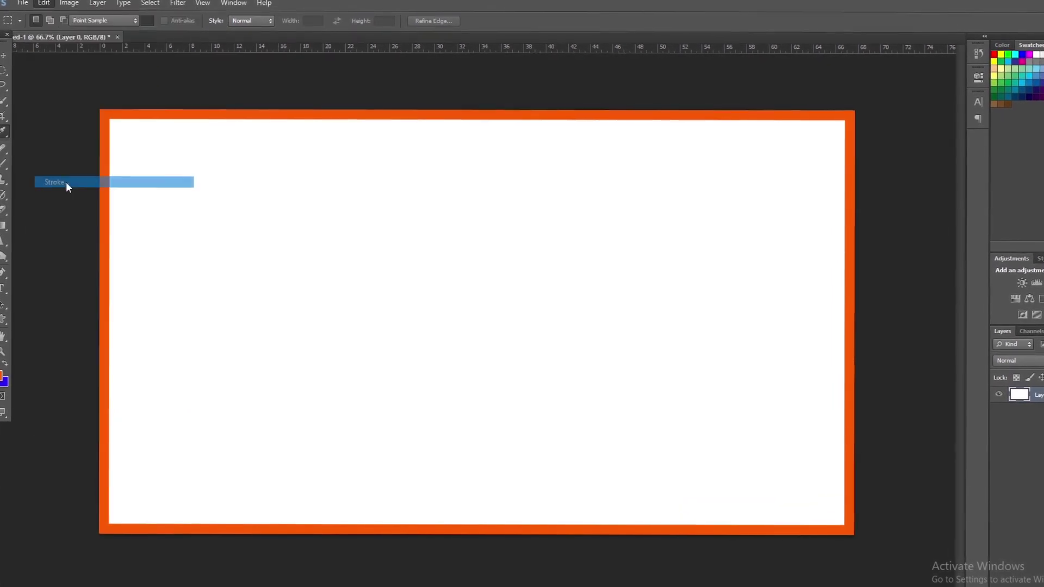
{"action": "type", "text": "50"}
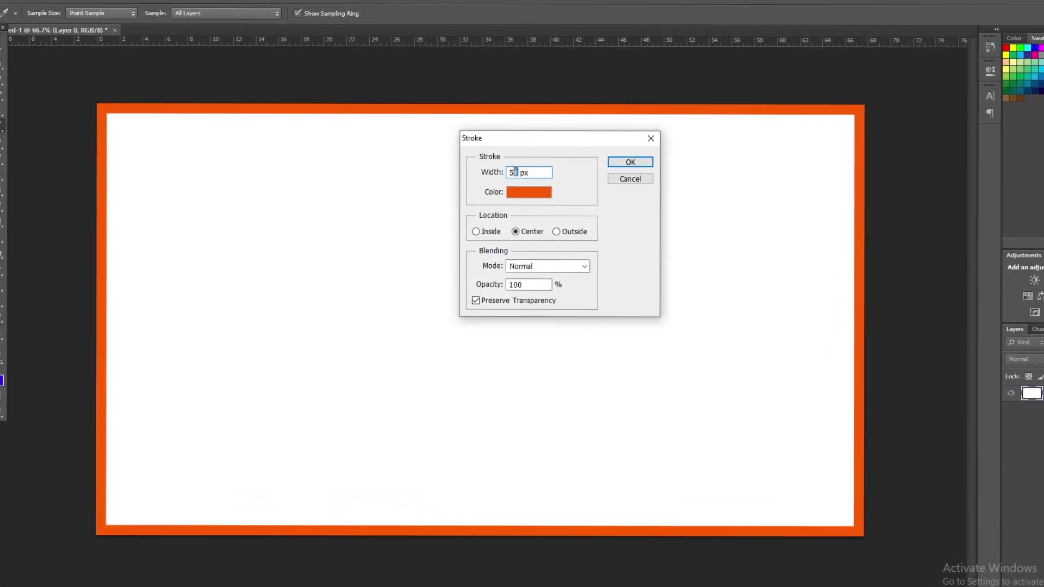
{"action": "double_click", "coordinate": [515, 172]}
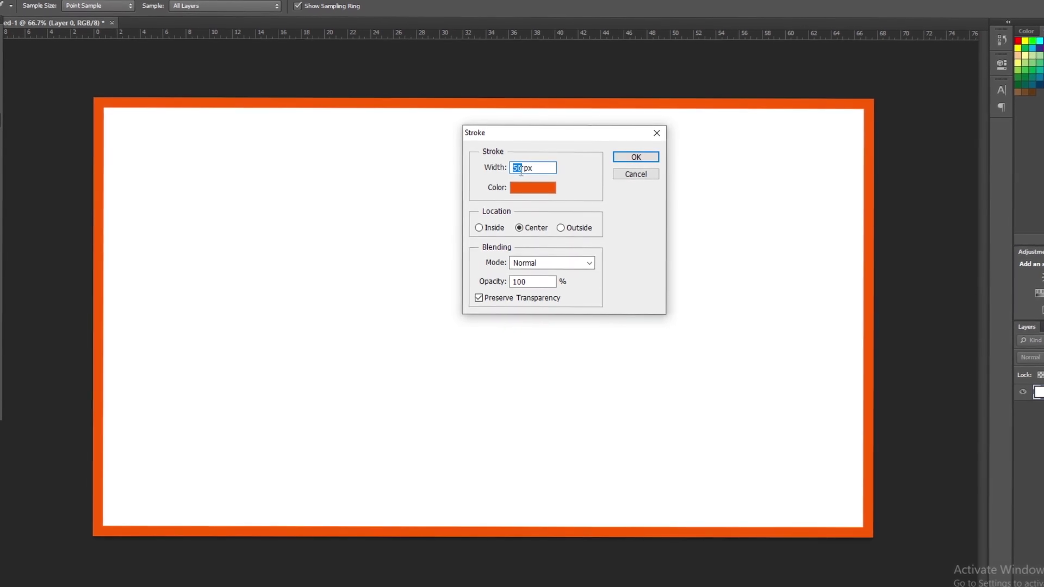
{"action": "type", "text": "15"}
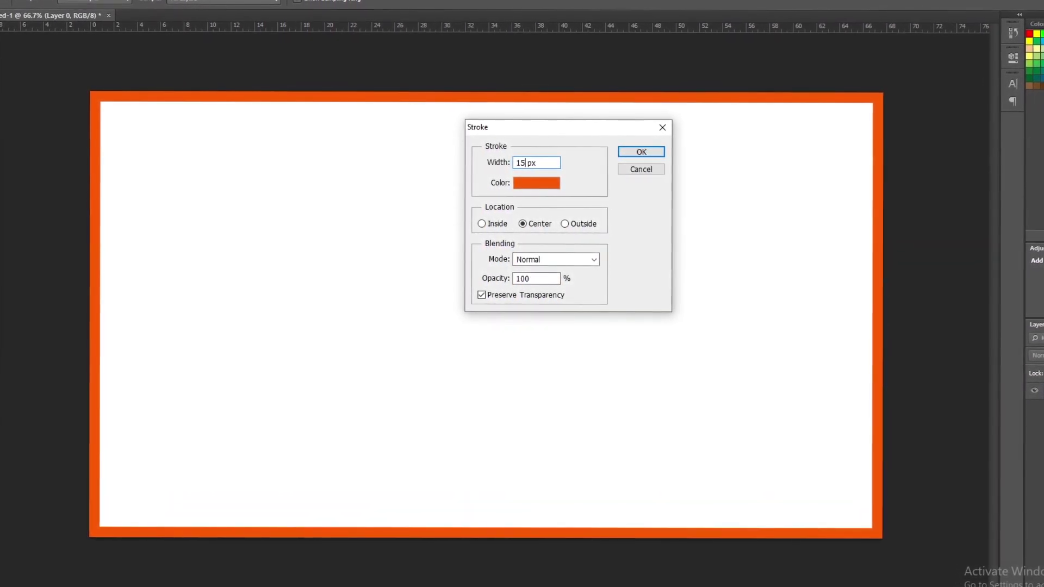
{"action": "type", "text": "0"}
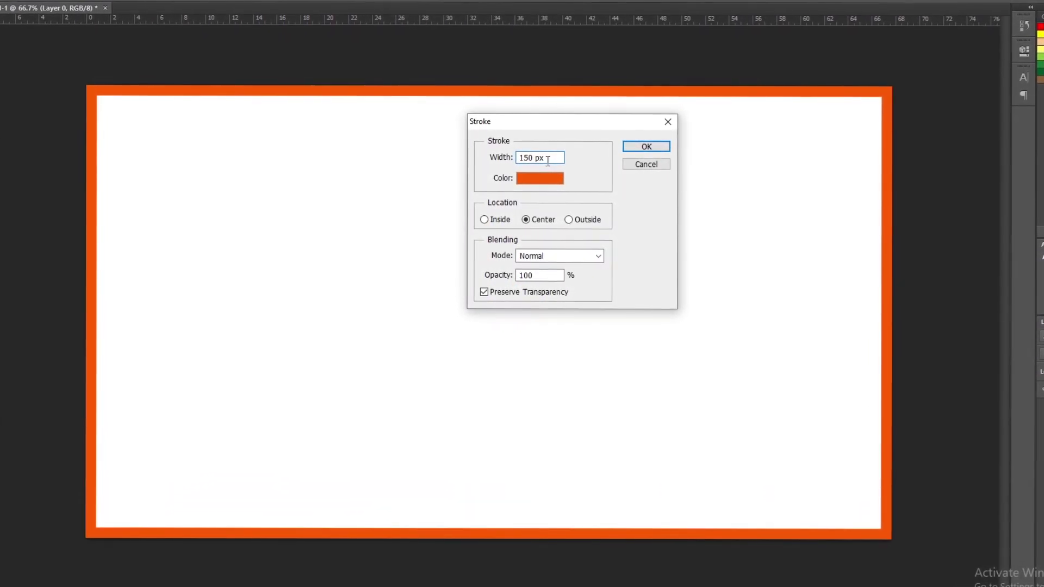
{"action": "left_click", "coordinate": [646, 142]}
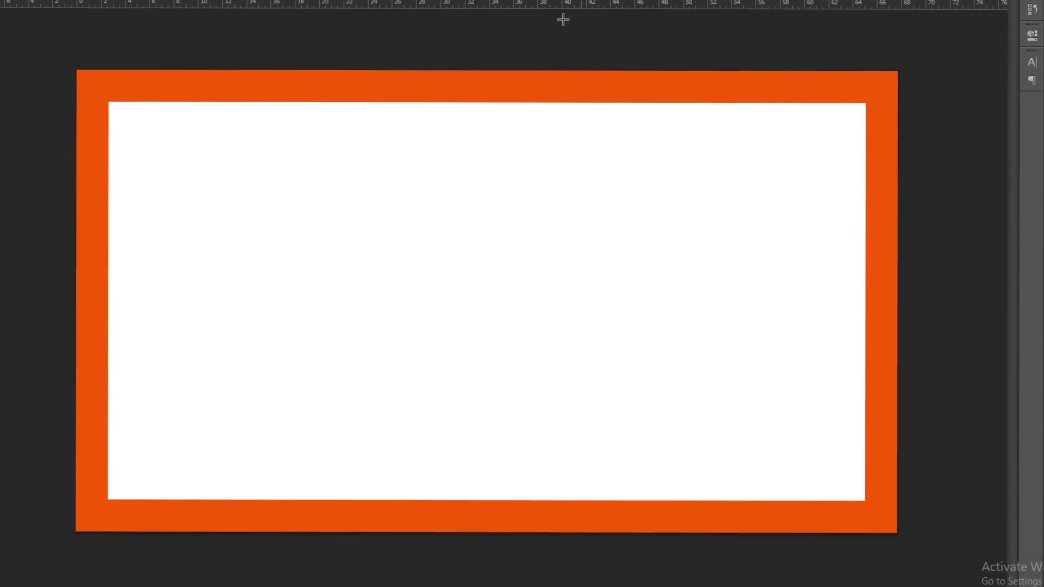
{"action": "left_click", "coordinate": [18, 1]}
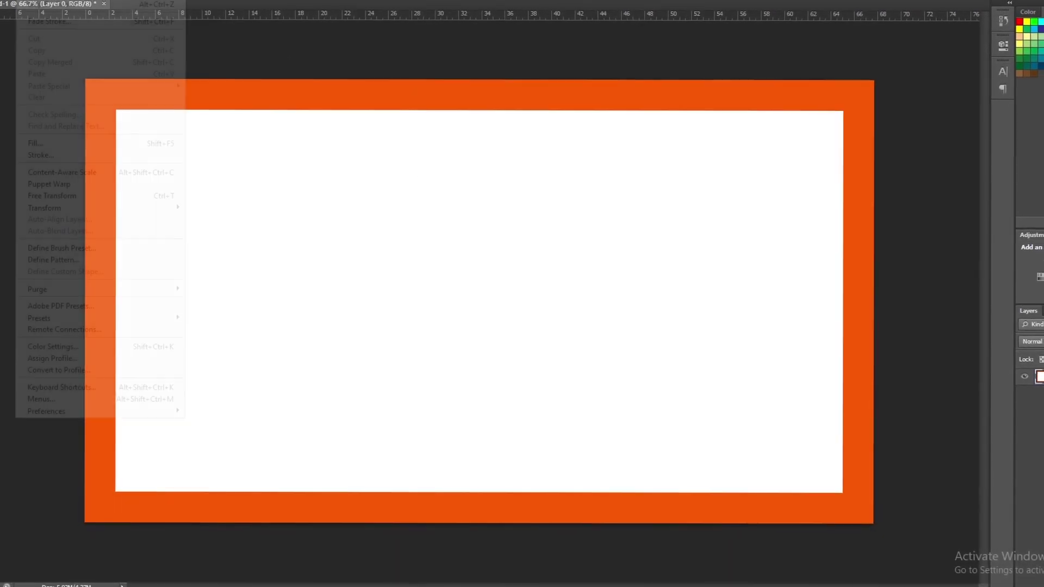
{"action": "left_click", "coordinate": [418, 88]}
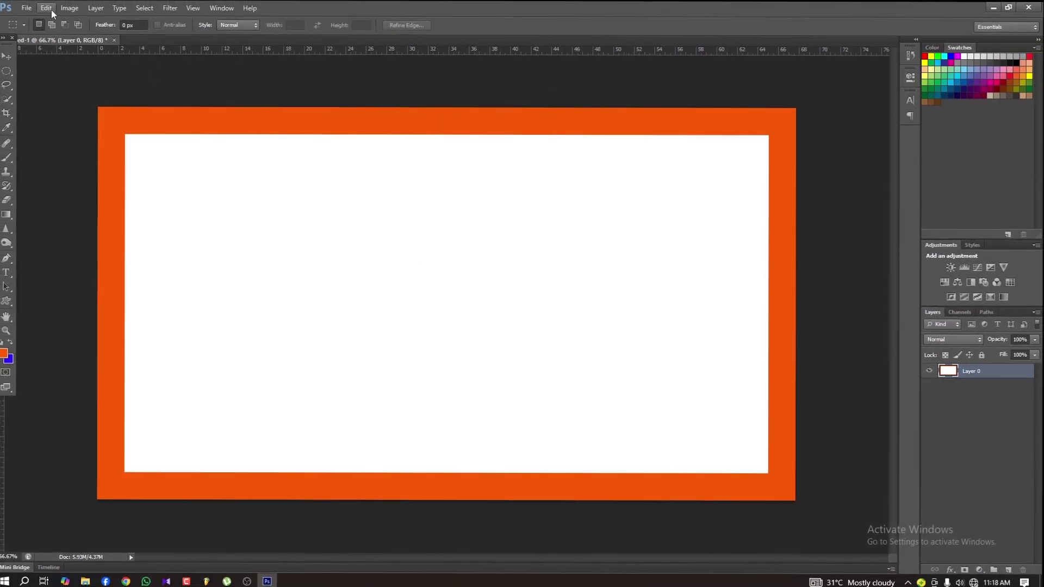
Step: Apply a 150 px centered stroke to the layer in blue 0a7de9, after trying green and yellow colors
{"action": "left_click", "coordinate": [47, 8]}
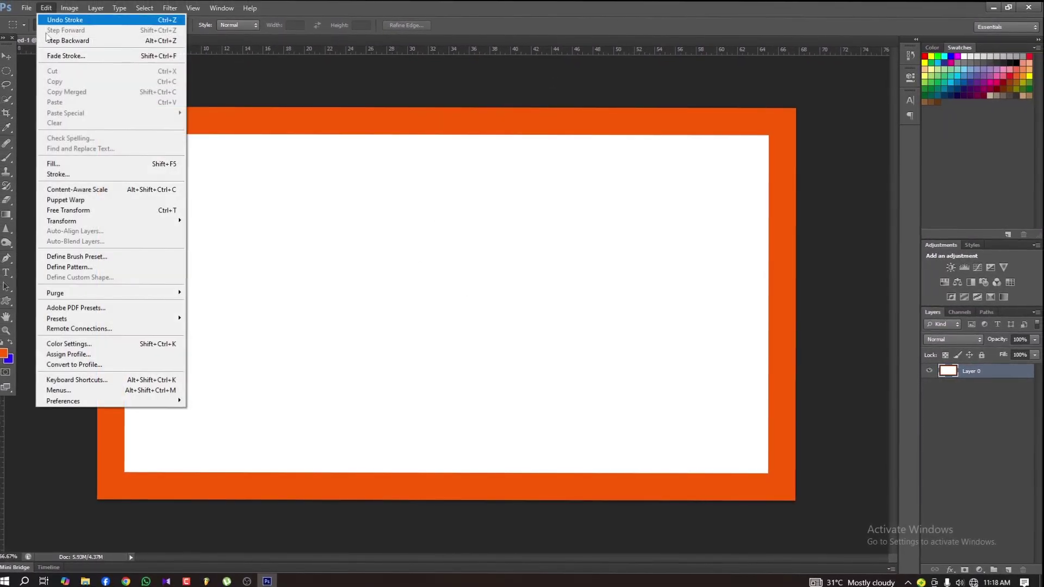
{"action": "left_click", "coordinate": [63, 174]}
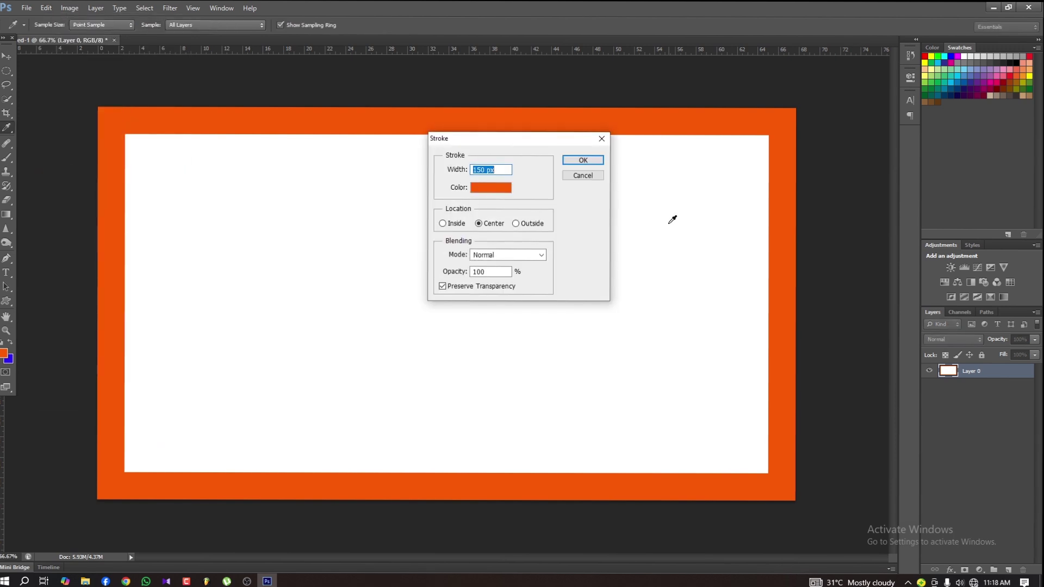
{"action": "left_click", "coordinate": [489, 187]}
{"action": "left_click", "coordinate": [285, 433]}
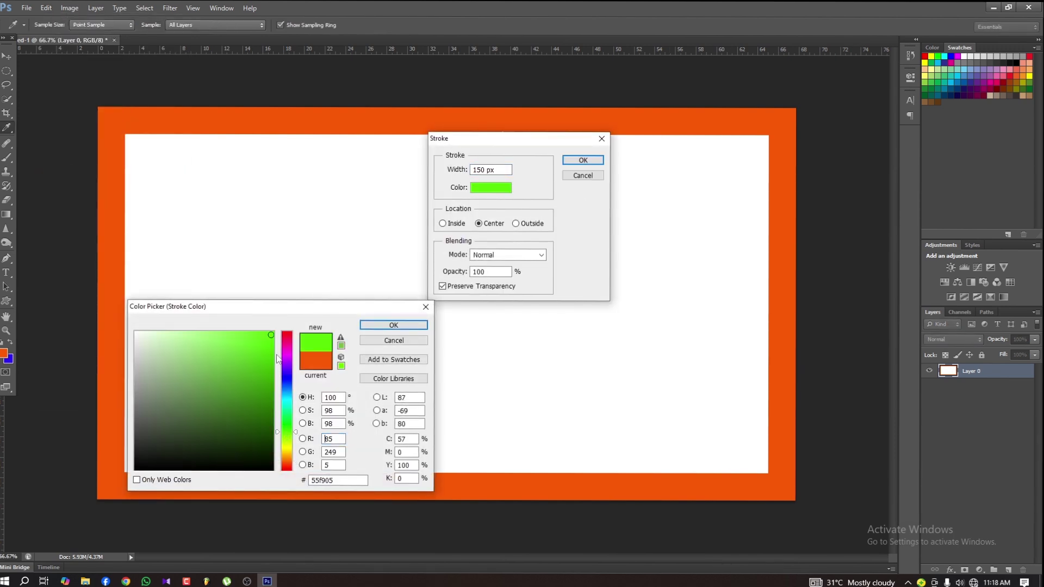
{"action": "left_click", "coordinate": [432, 309]}
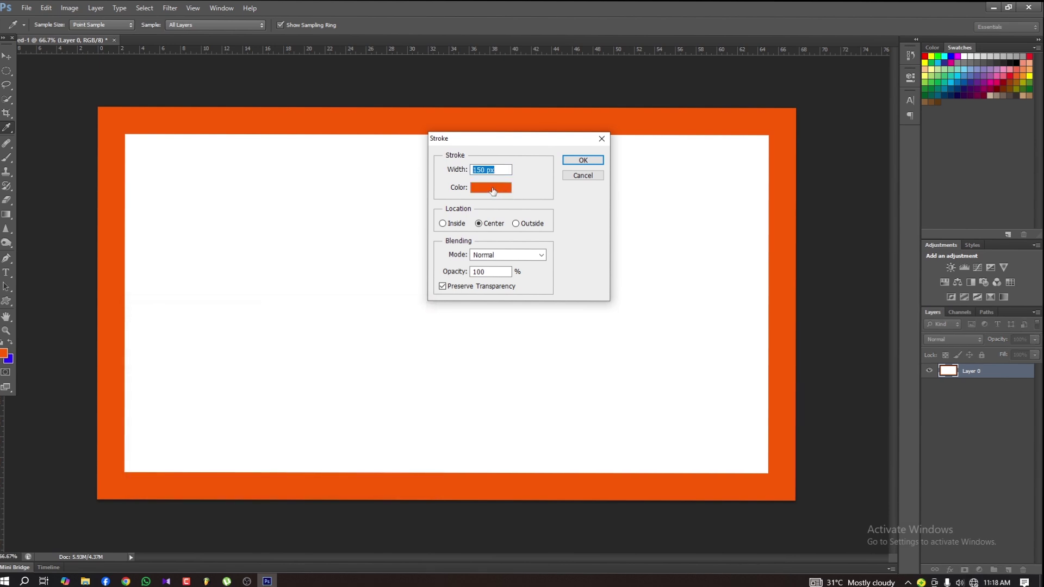
{"action": "left_click", "coordinate": [493, 188]}
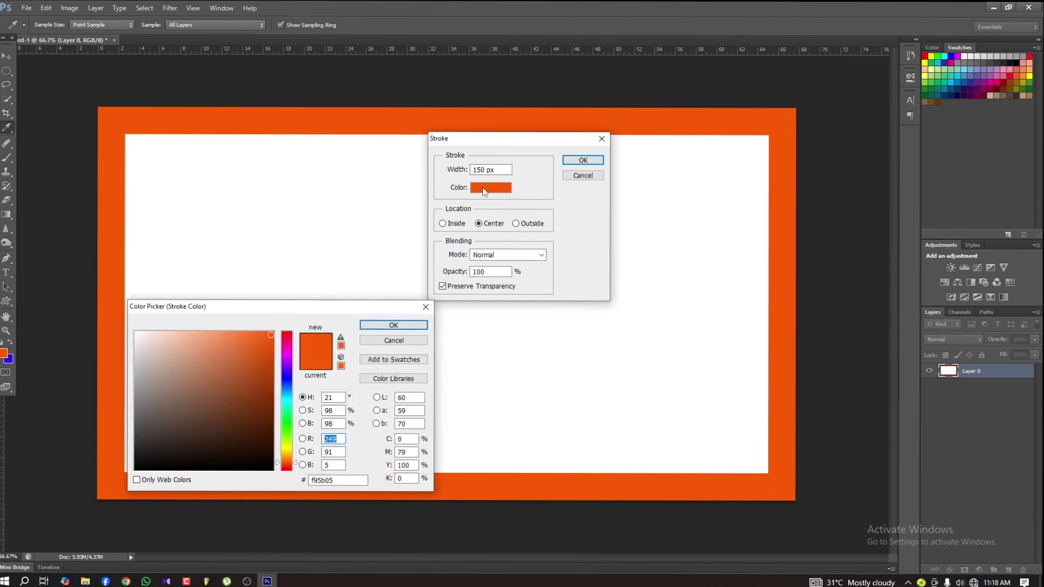
{"action": "left_click", "coordinate": [290, 448]}
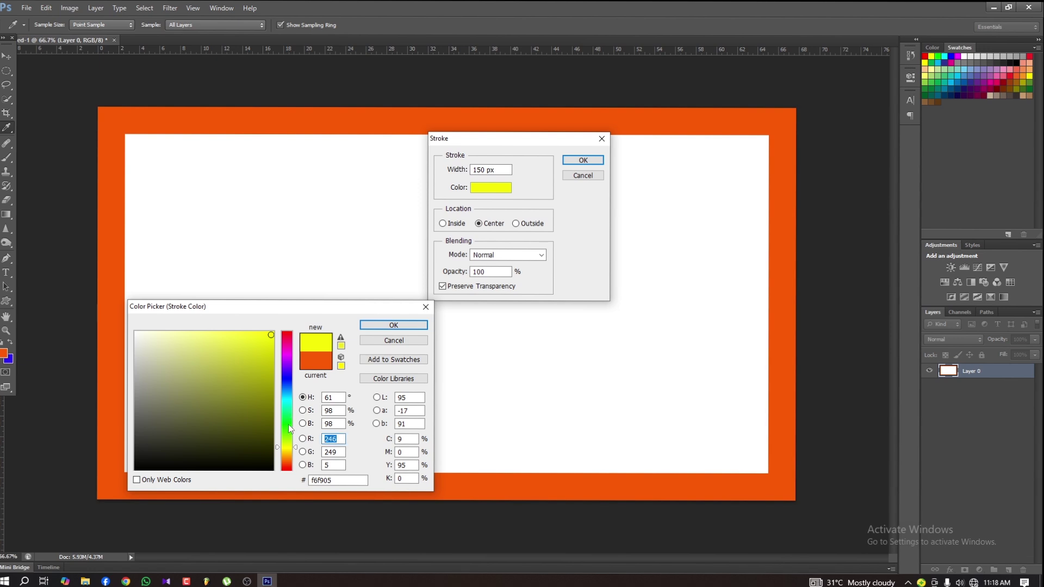
{"action": "left_click", "coordinate": [289, 428]}
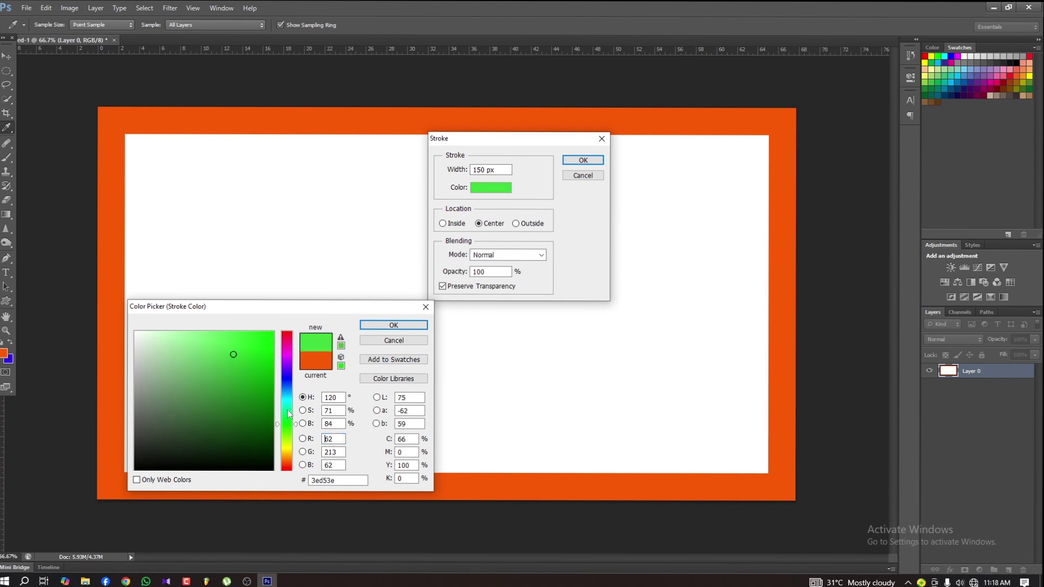
{"action": "left_click", "coordinate": [284, 386]}
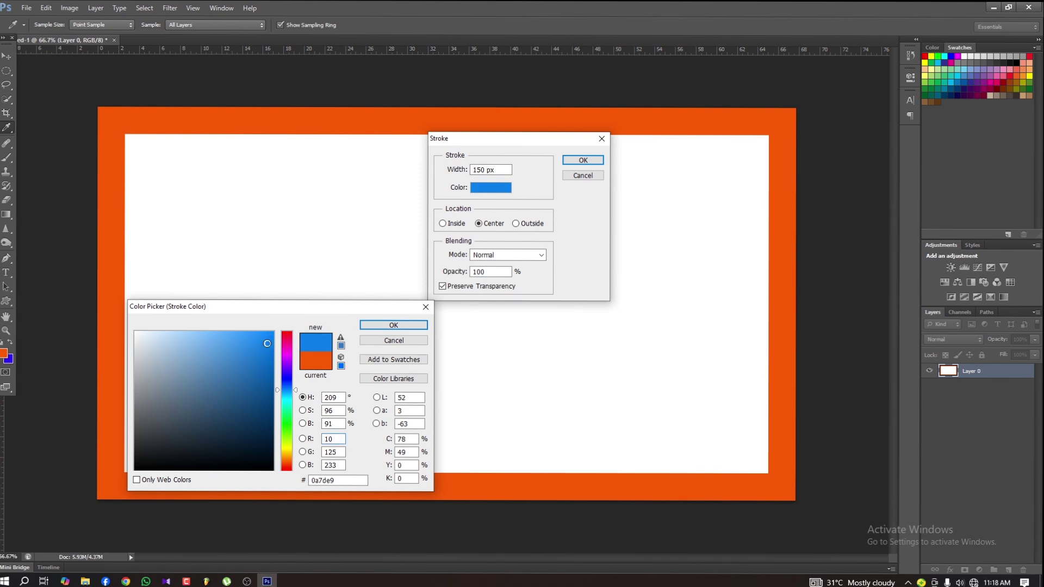
{"action": "left_click", "coordinate": [393, 326]}
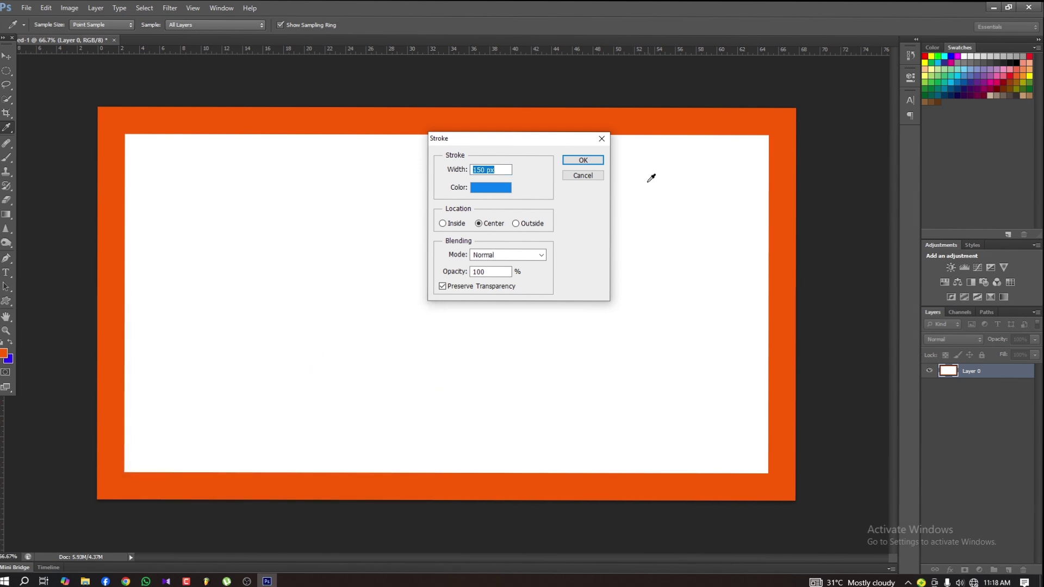
{"action": "left_click", "coordinate": [583, 160]}
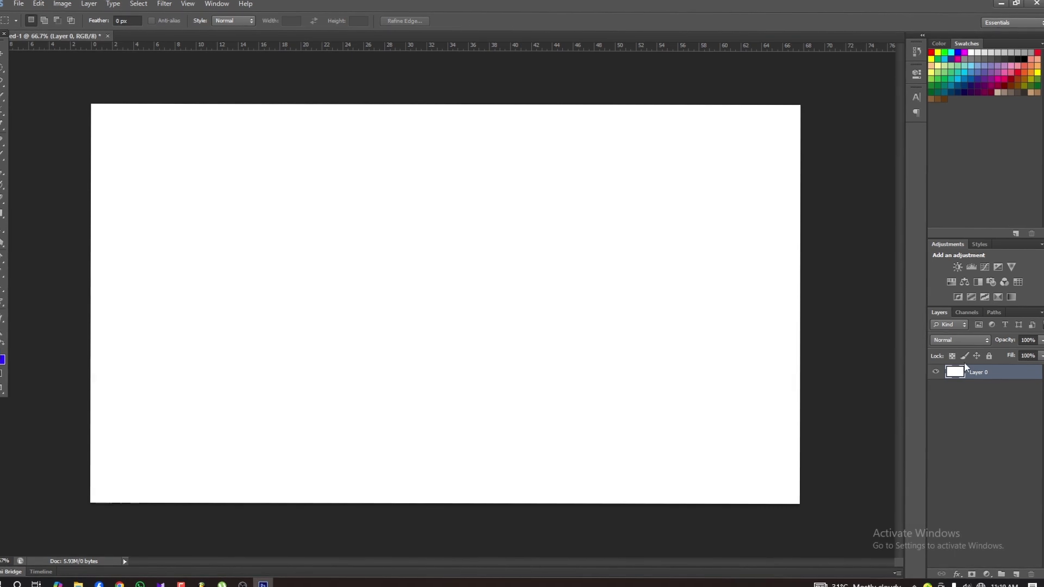
Step: Add a Stroke layer style to Layer 0 and set its color to magenta f6088e
{"action": "double_click", "coordinate": [1017, 377]}
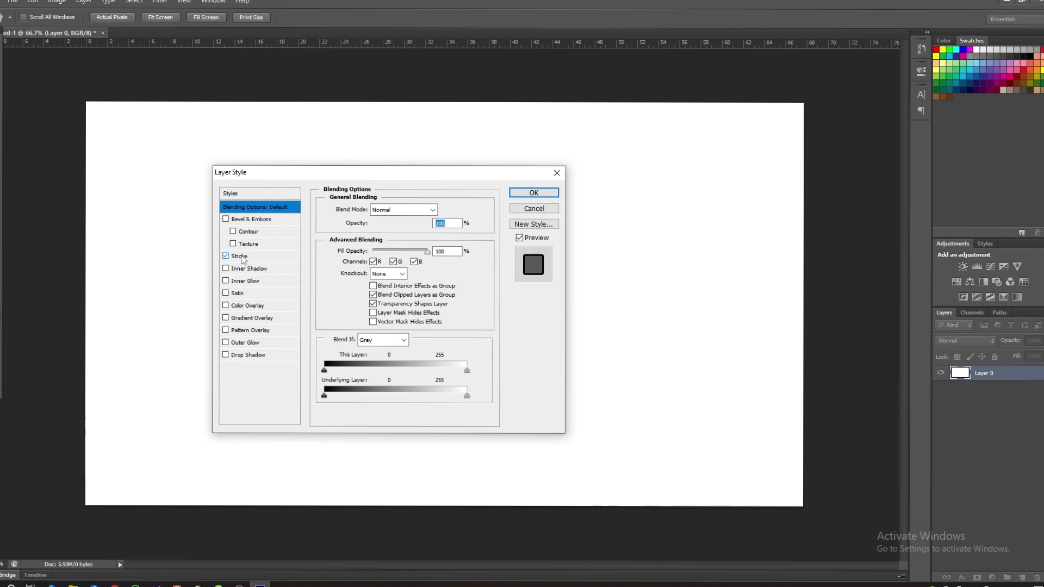
{"action": "left_click", "coordinate": [240, 257]}
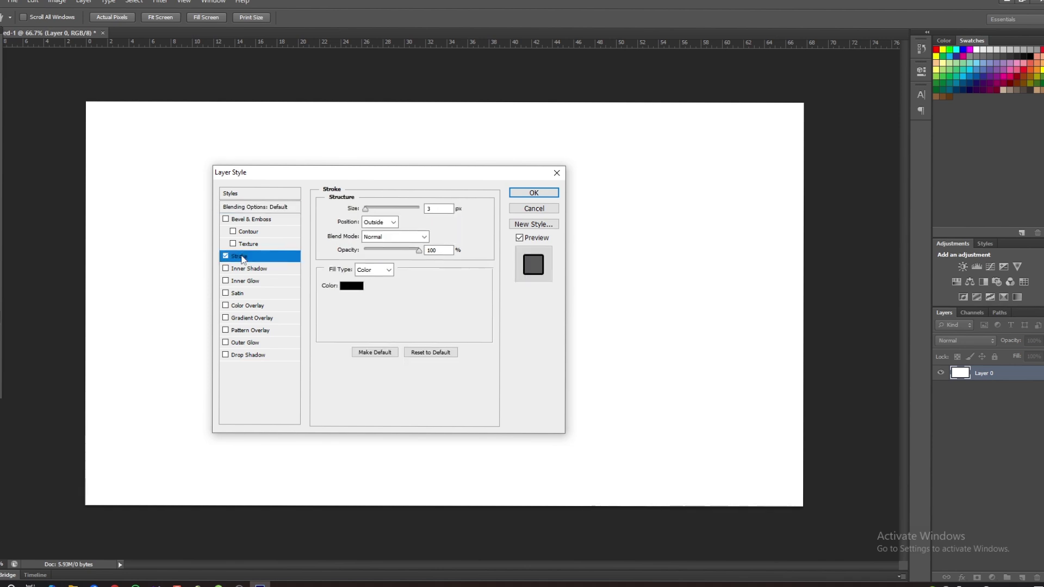
{"action": "left_click", "coordinate": [325, 281]}
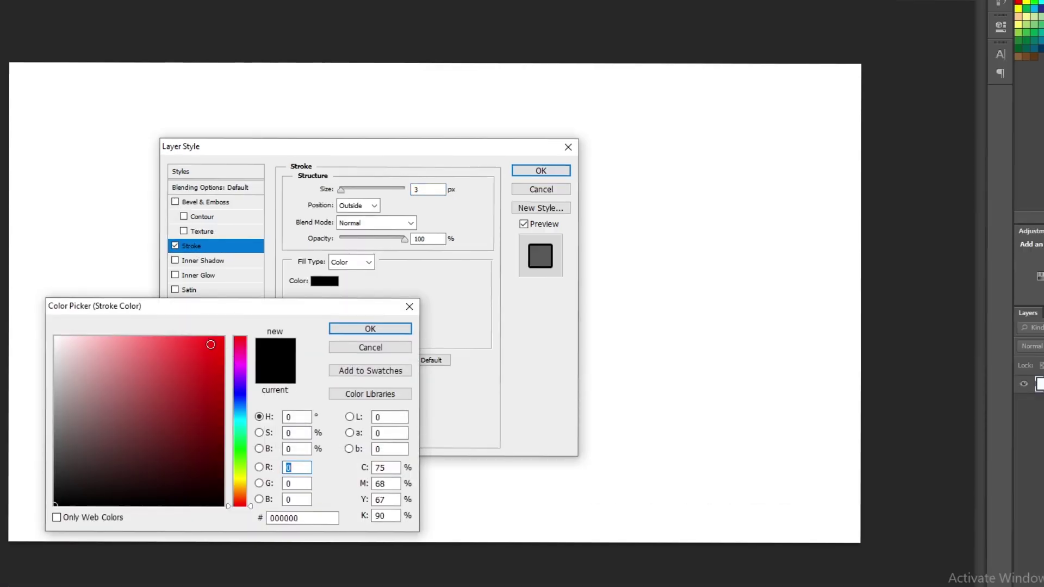
{"action": "left_click_drag", "start_coordinate": [238, 451], "coordinate": [236, 352]}
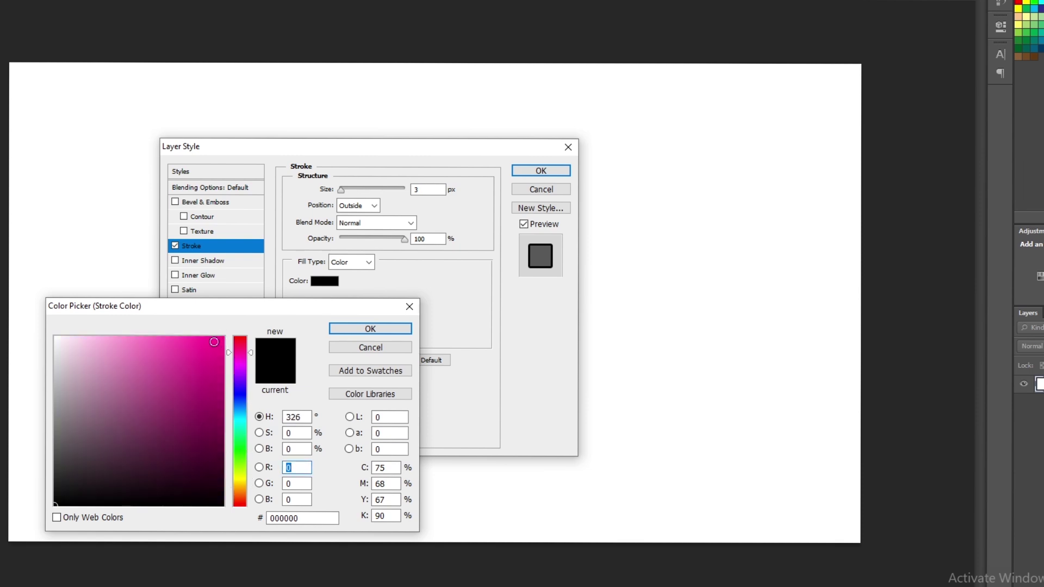
{"action": "left_click", "coordinate": [219, 342]}
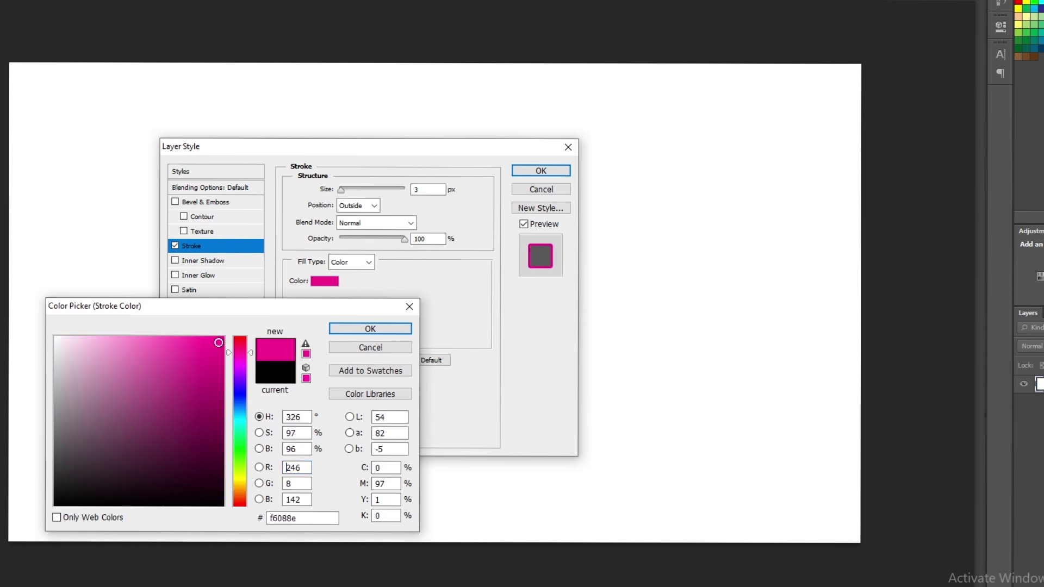
{"action": "left_click", "coordinate": [379, 328]}
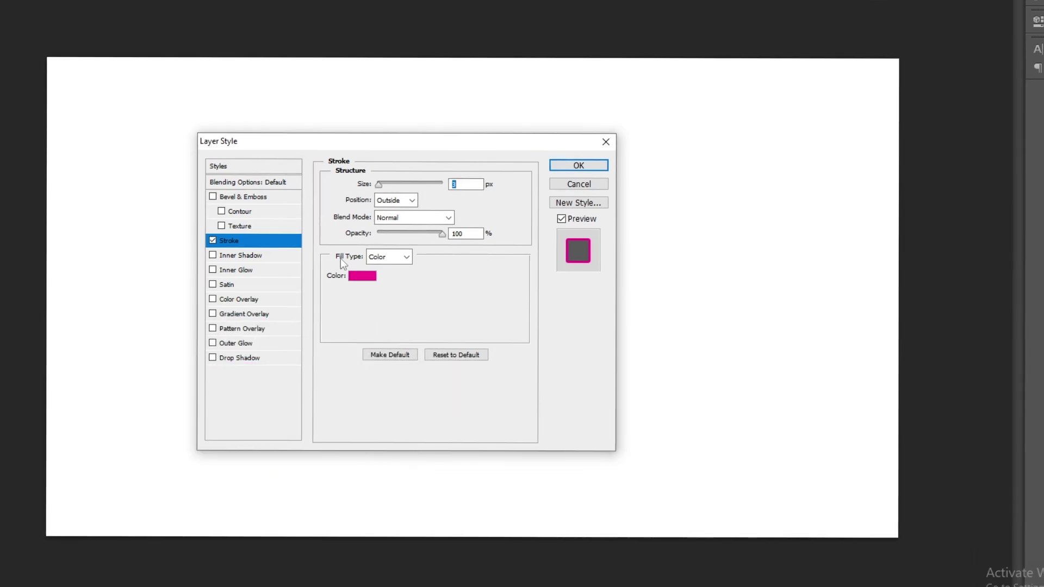
Step: Set the stroke's position to Inside, keeping the Color fill type and Normal blend mode
{"action": "left_click", "coordinate": [383, 257]}
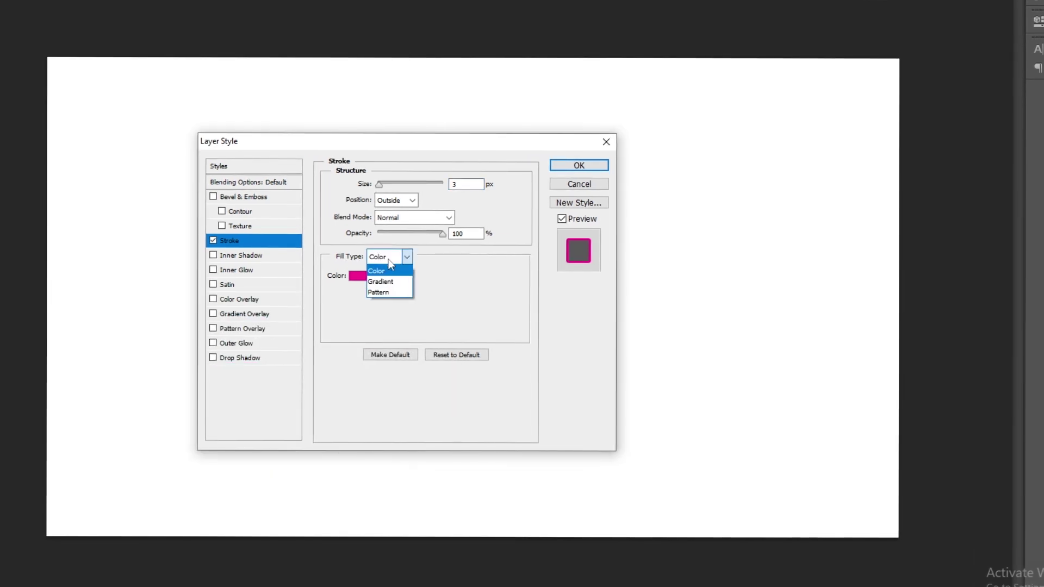
{"action": "left_click", "coordinate": [383, 271]}
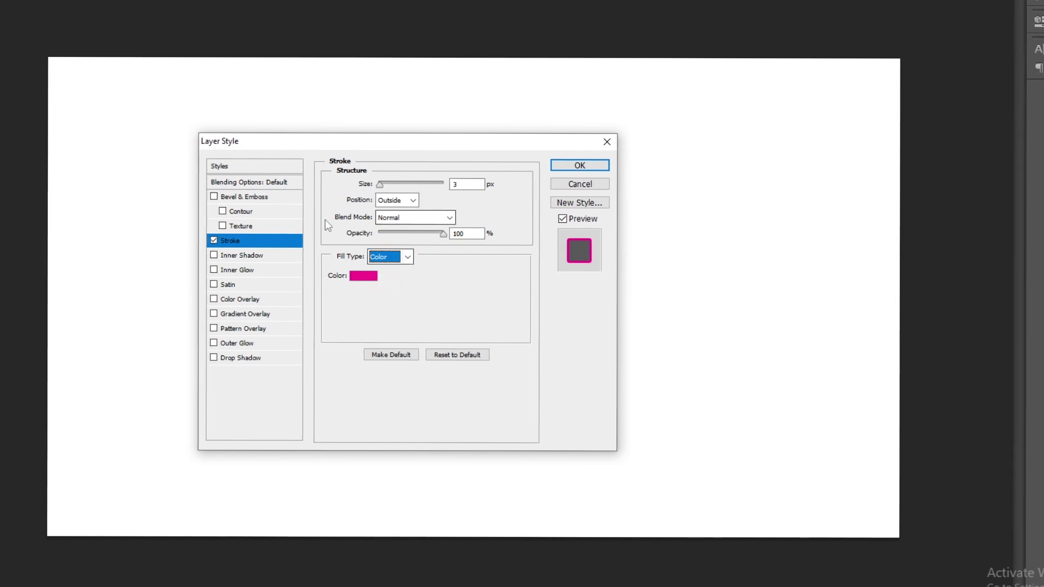
{"action": "left_click", "coordinate": [397, 217]}
{"action": "left_click", "coordinate": [387, 232]}
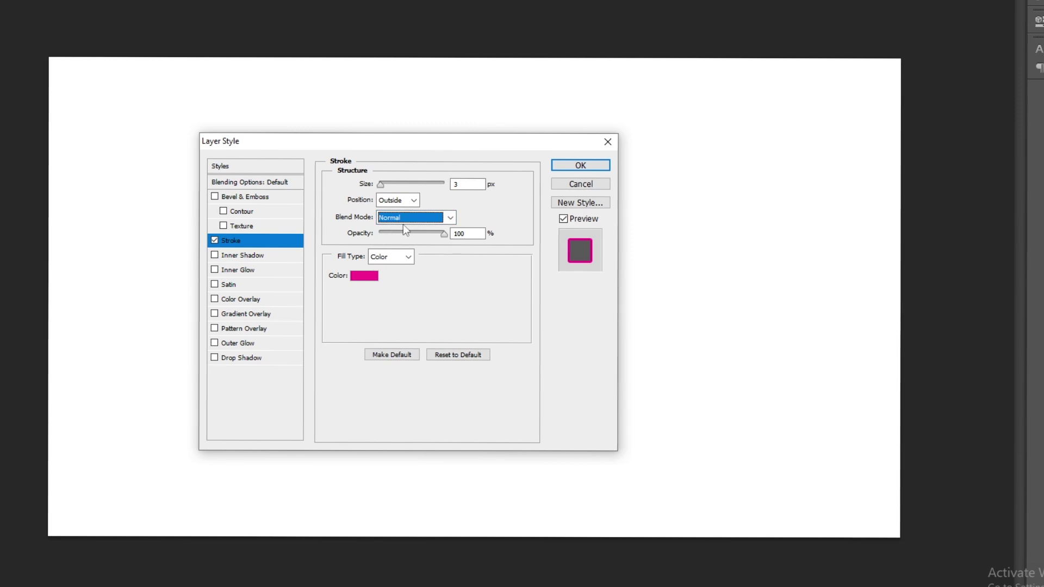
{"action": "left_click", "coordinate": [396, 200]}
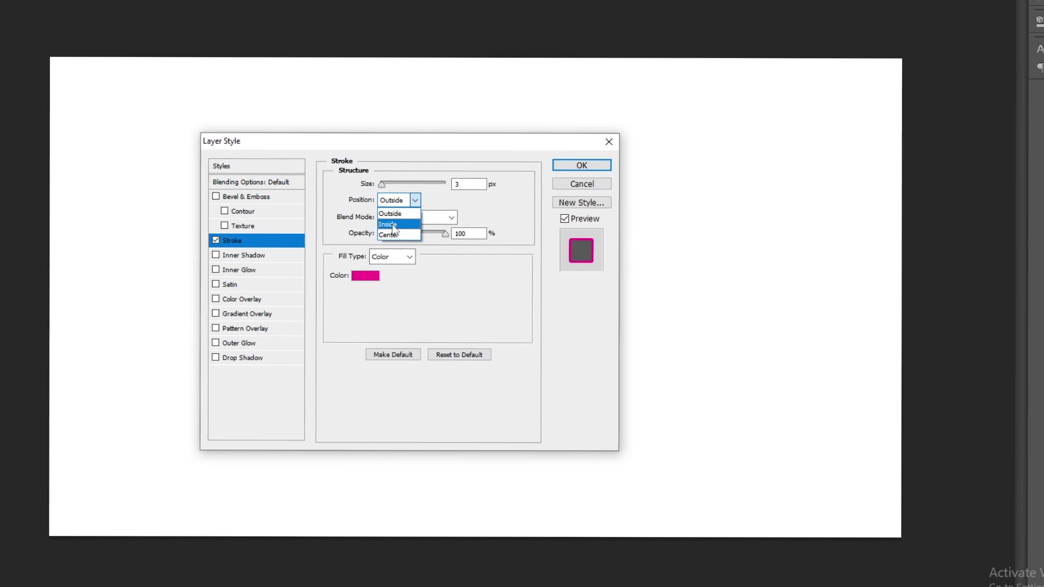
{"action": "left_click", "coordinate": [393, 224]}
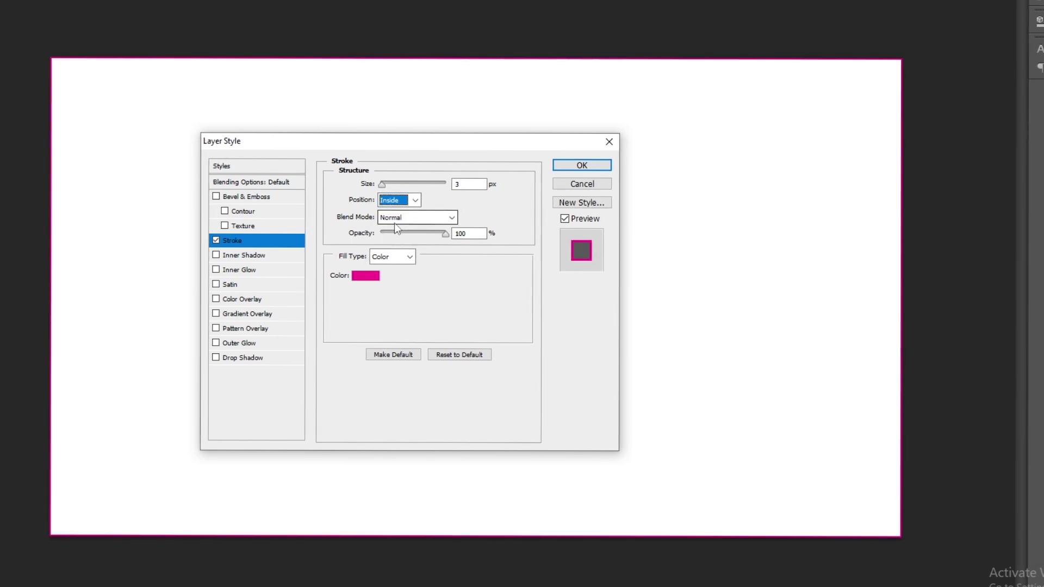
Step: Increase the stroke size to 38 px and apply the layer style
{"action": "double_click", "coordinate": [473, 184]}
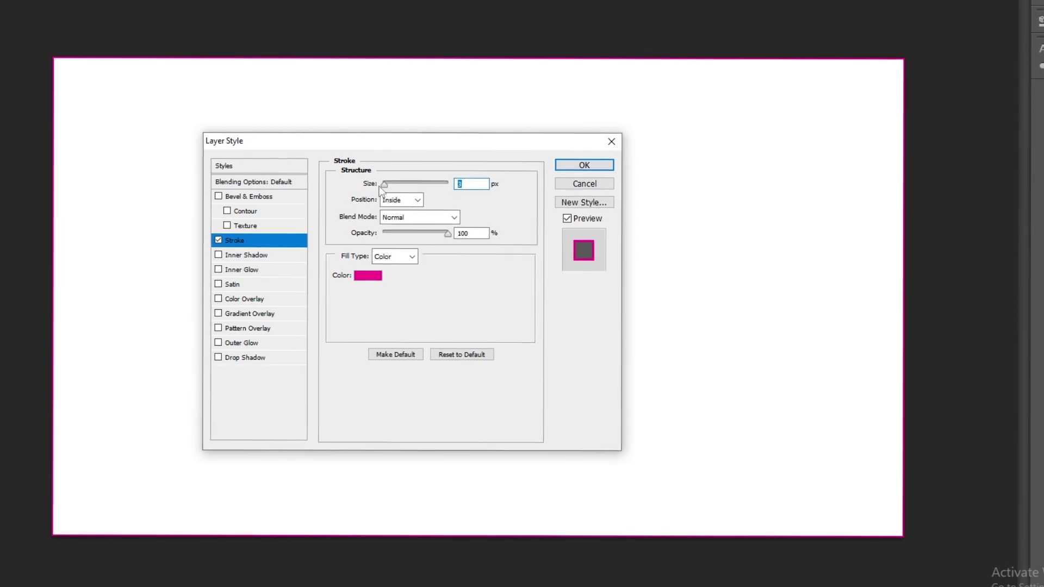
{"action": "left_click_drag", "start_coordinate": [389, 186], "coordinate": [398, 187]}
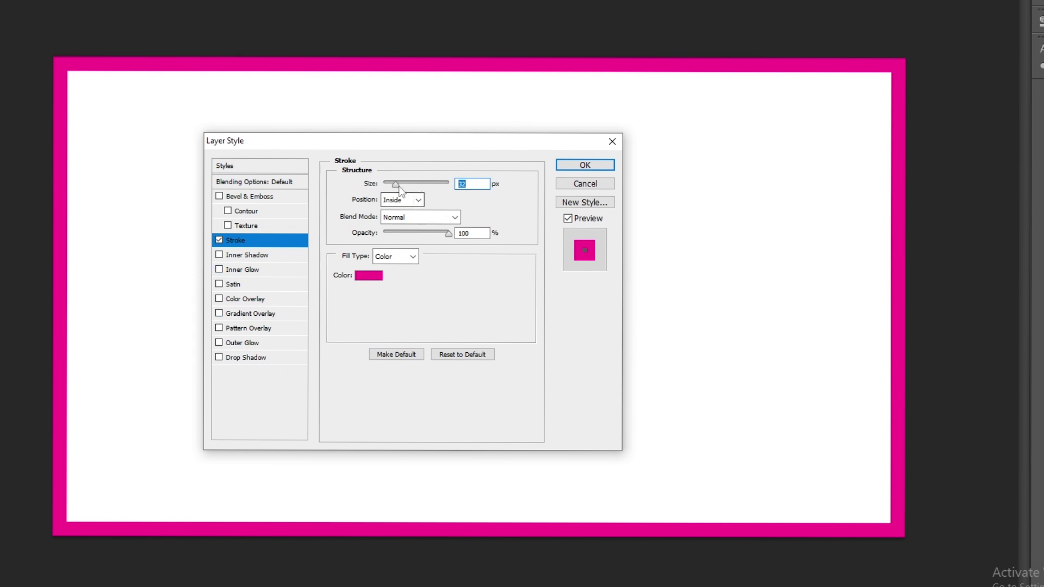
{"action": "mouse_move", "coordinate": [396, 183]}
{"action": "left_mouse_down"}
{"action": "mouse_move", "coordinate": [412, 185]}
{"action": "mouse_move", "coordinate": [397, 184]}
{"action": "left_mouse_up"}
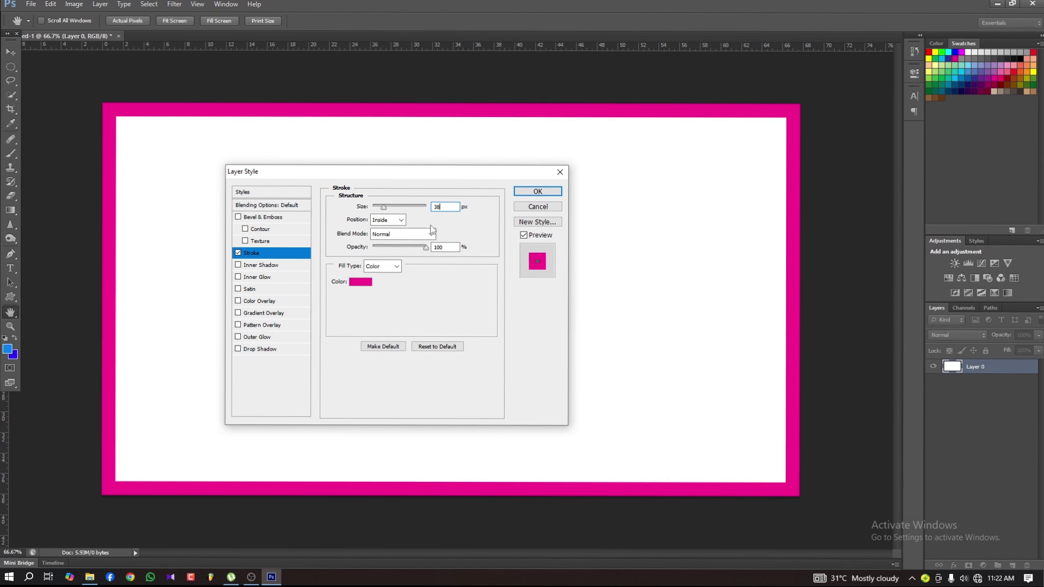
{"action": "left_click", "coordinate": [537, 191]}
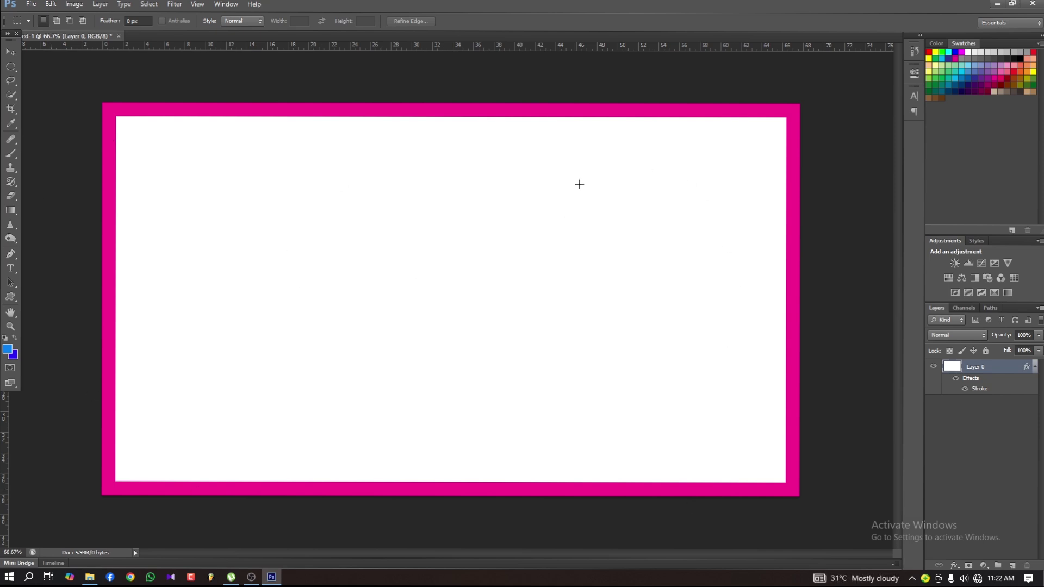
Step: Reopen the layer's Stroke style and look at its color options
{"action": "double_click", "coordinate": [1012, 367]}
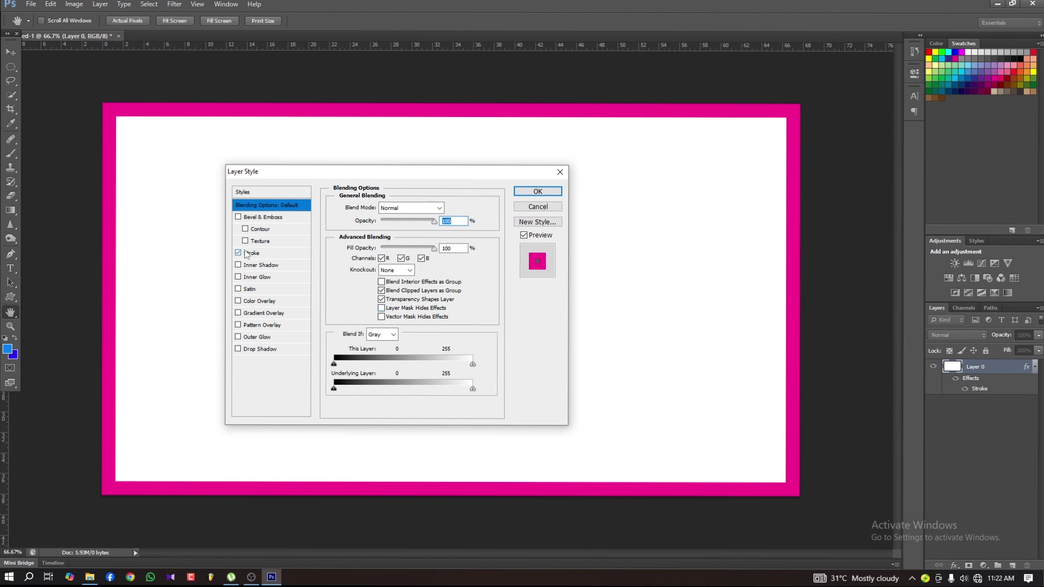
{"action": "left_click", "coordinate": [251, 253]}
{"action": "left_click", "coordinate": [363, 282]}
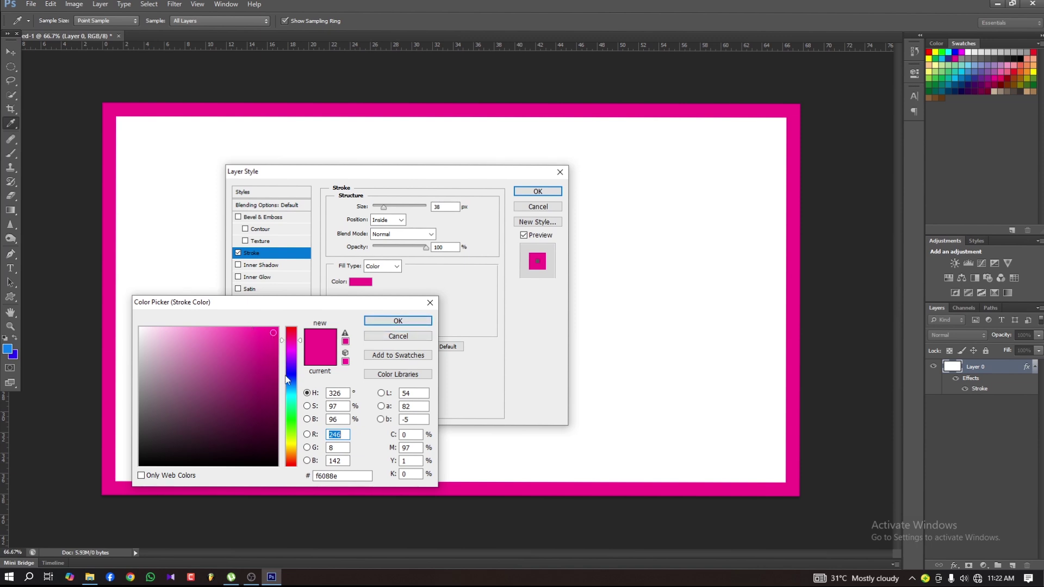
{"action": "left_click", "coordinate": [429, 302]}
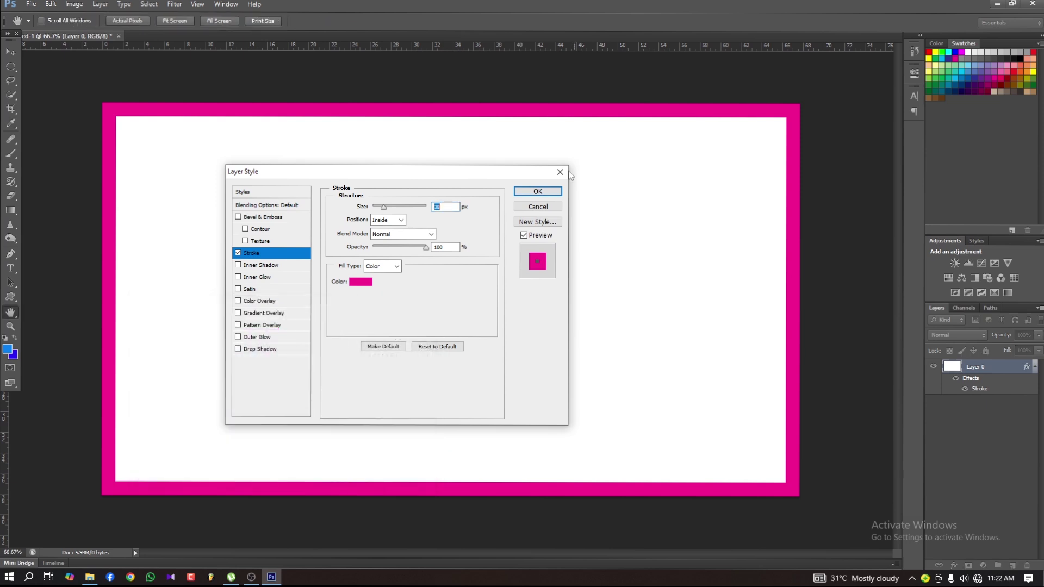
{"action": "left_click", "coordinate": [538, 190]}
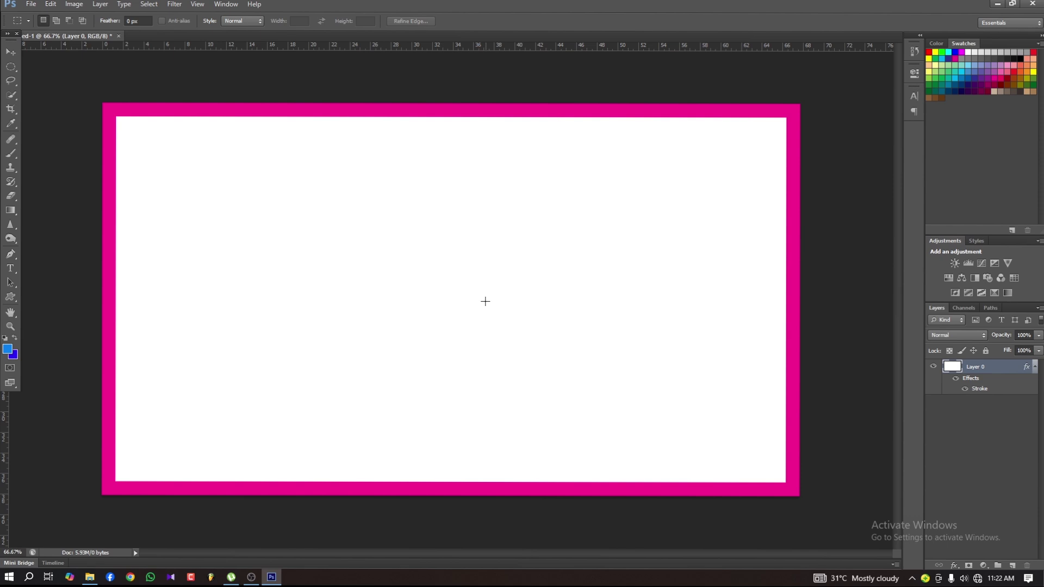
Step: Add a Color Overlay to the layer and try the dark olive shades 2a2a03 and 636204
{"action": "double_click", "coordinate": [1007, 370]}
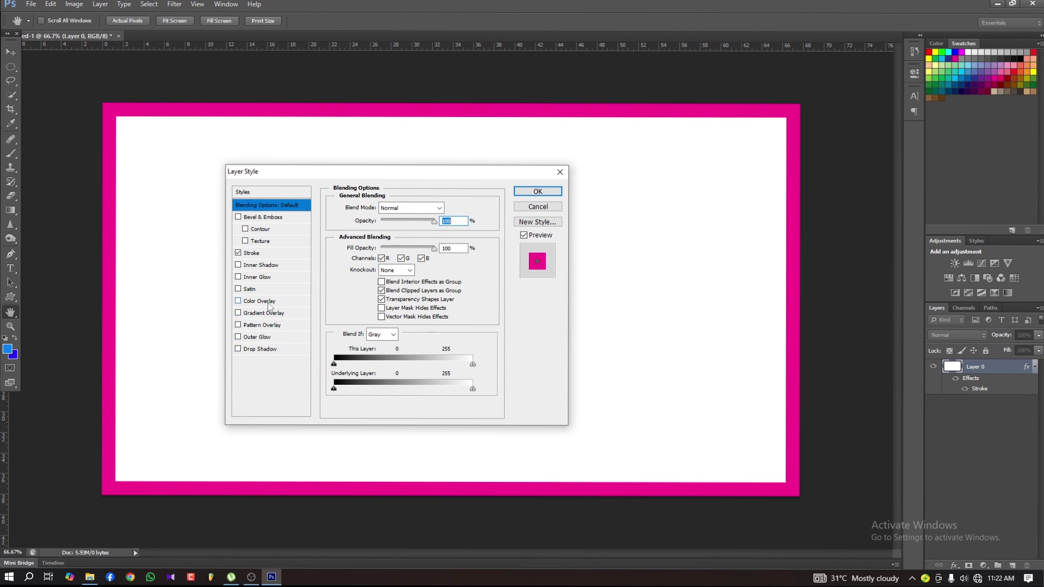
{"action": "left_click", "coordinate": [252, 304]}
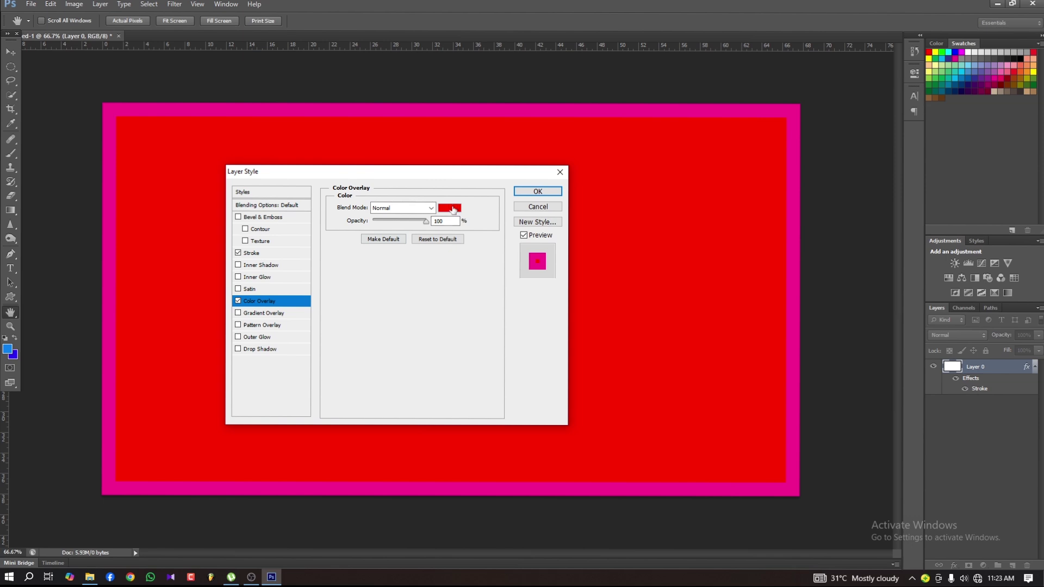
{"action": "left_click", "coordinate": [450, 207]}
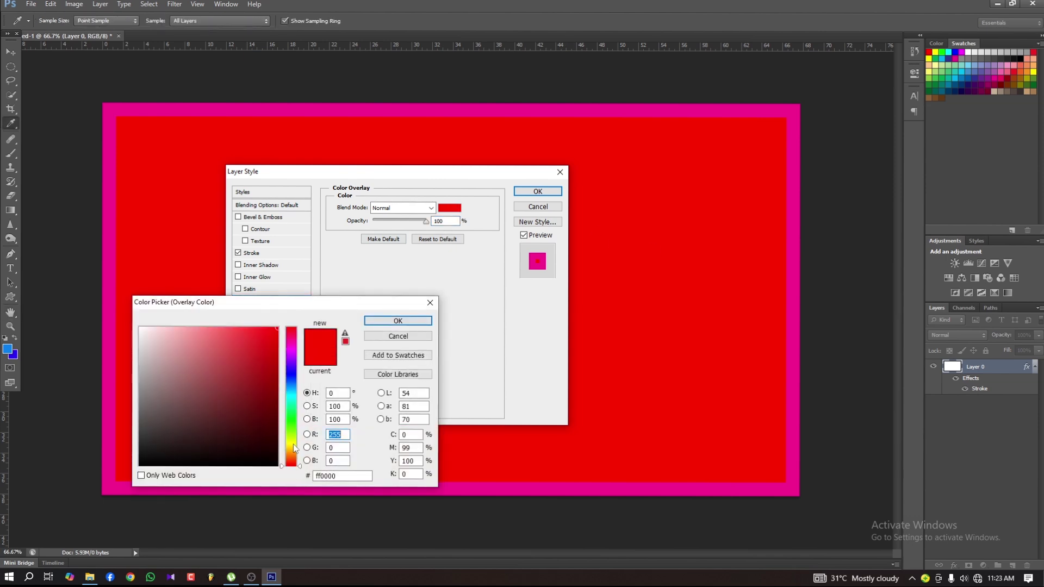
{"action": "left_click", "coordinate": [291, 443]}
{"action": "left_click", "coordinate": [267, 443]}
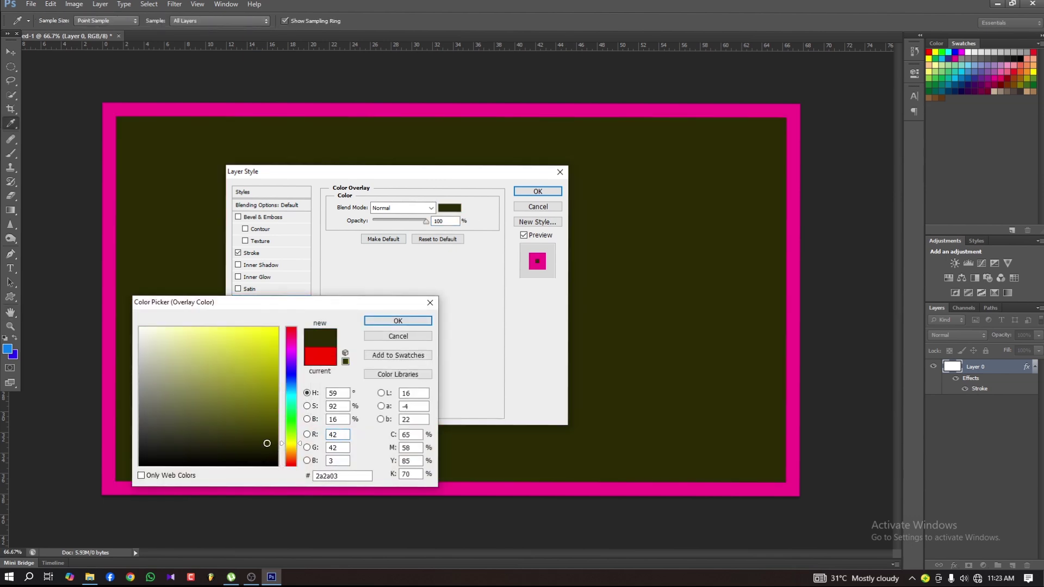
{"action": "left_click", "coordinate": [272, 412]}
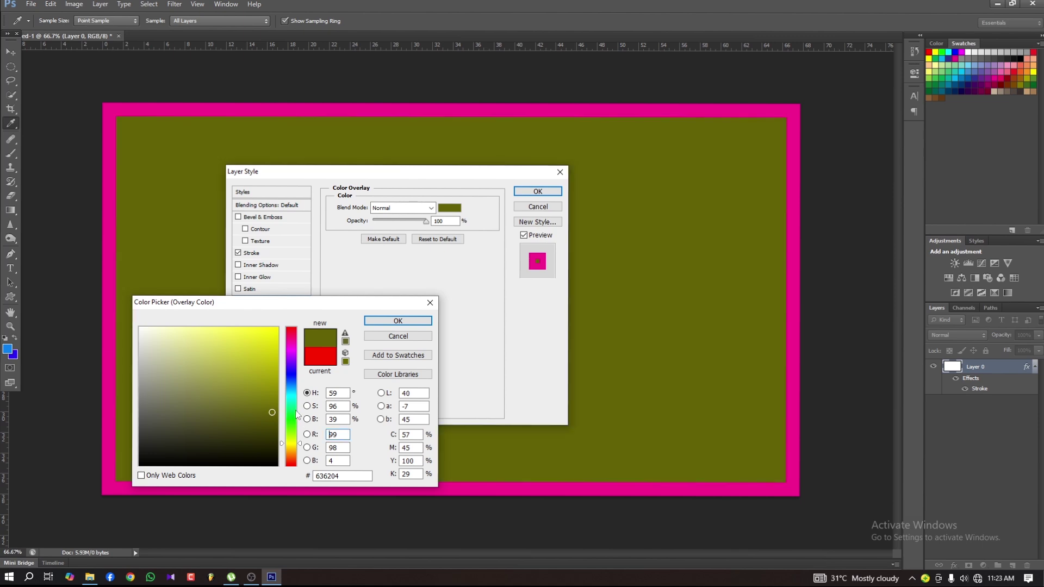
Step: Shift the overlay color to turquoise 0bf3eb, after trying cyan shades such as 04bee0 and 42dbf7
{"action": "left_click", "coordinate": [294, 409]}
{"action": "left_click_drag", "start_coordinate": [294, 397], "coordinate": [288, 368]}
{"action": "left_click", "coordinate": [276, 343]}
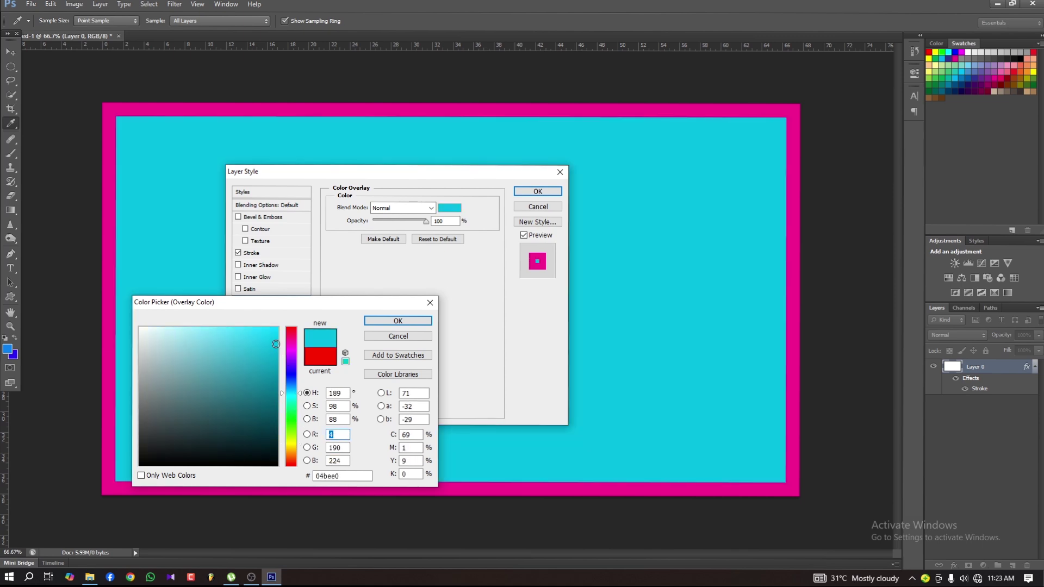
{"action": "left_click", "coordinate": [272, 335]}
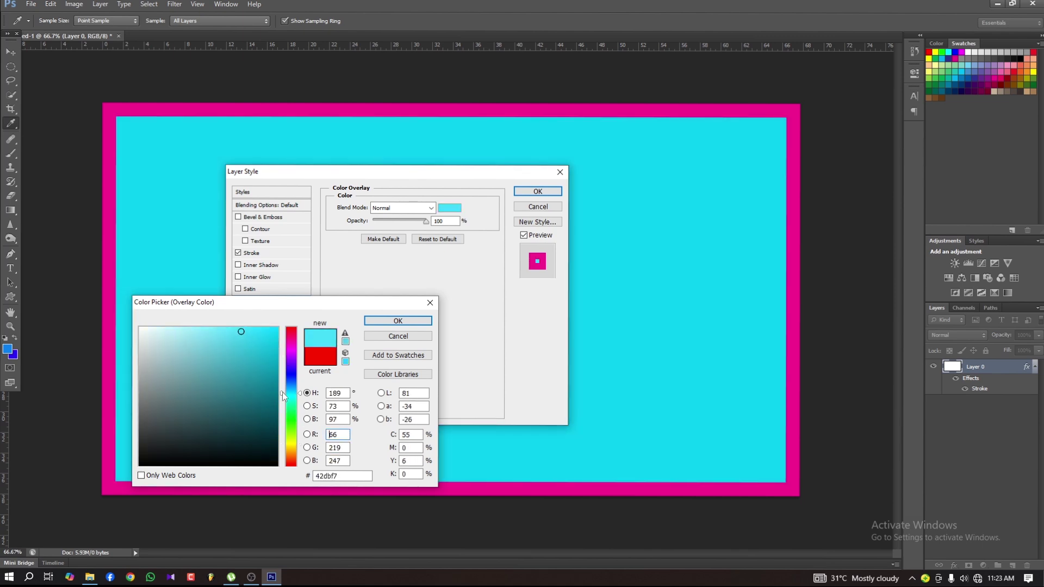
{"action": "mouse_move", "coordinate": [289, 390]}
{"action": "left_mouse_down"}
{"action": "mouse_move", "coordinate": [294, 360]}
{"action": "mouse_move", "coordinate": [290, 397]}
{"action": "left_mouse_up"}
{"action": "left_click", "coordinate": [271, 333]}
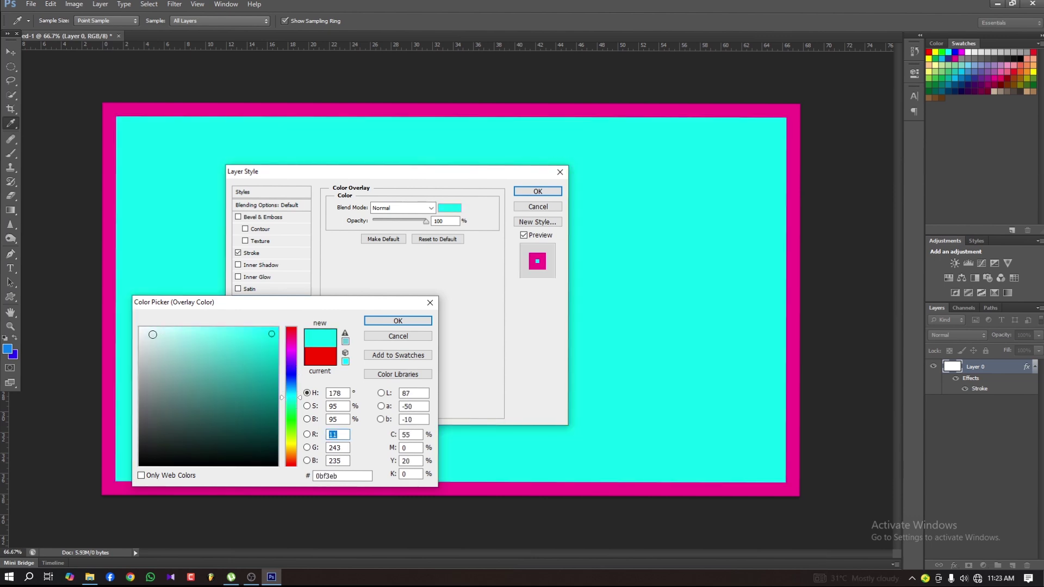
Step: Pick the pale cyan d6faf9 as the overlay color, after trying 85faf6 and dark teal 0f615e
{"action": "left_click", "coordinate": [167, 329]}
{"action": "left_click", "coordinate": [203, 330]}
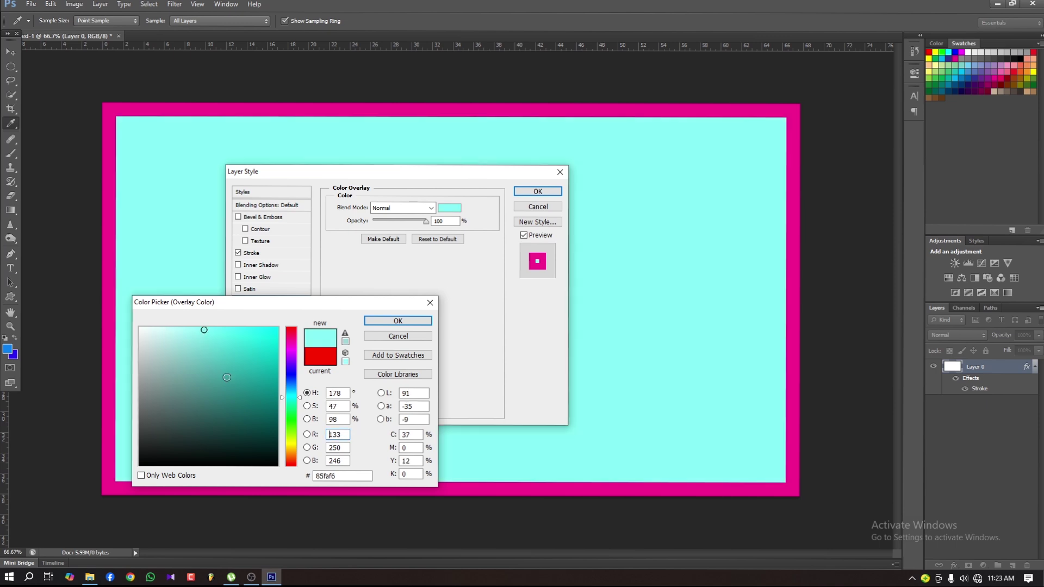
{"action": "left_click", "coordinate": [243, 390]}
{"action": "left_click", "coordinate": [257, 413]}
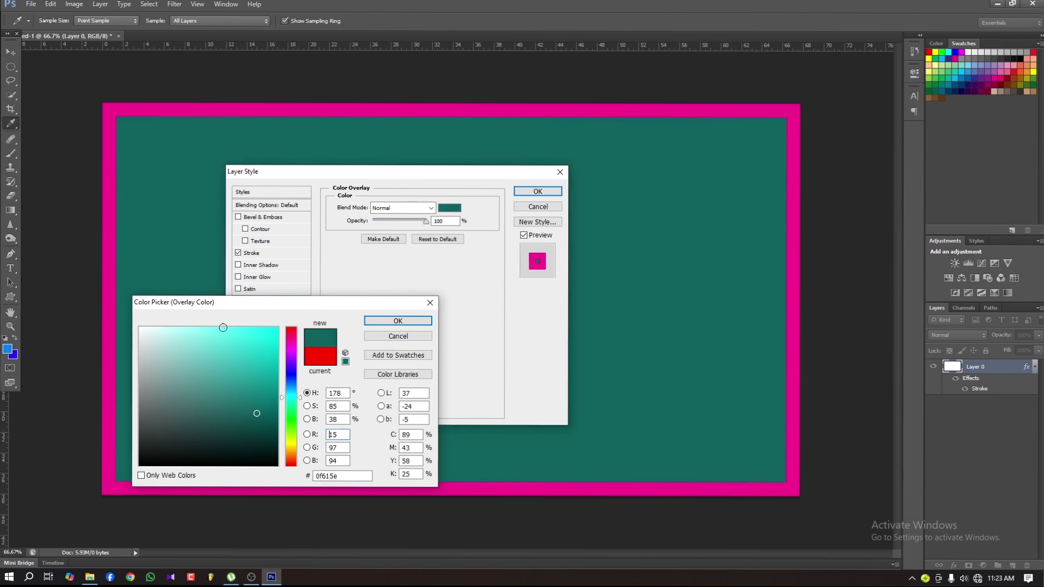
{"action": "left_click", "coordinate": [159, 329]}
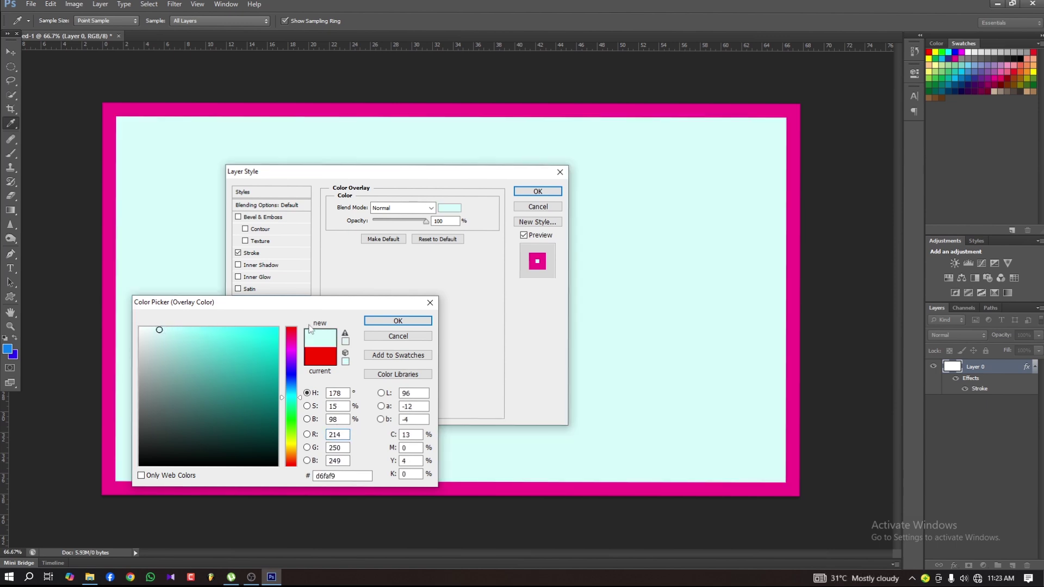